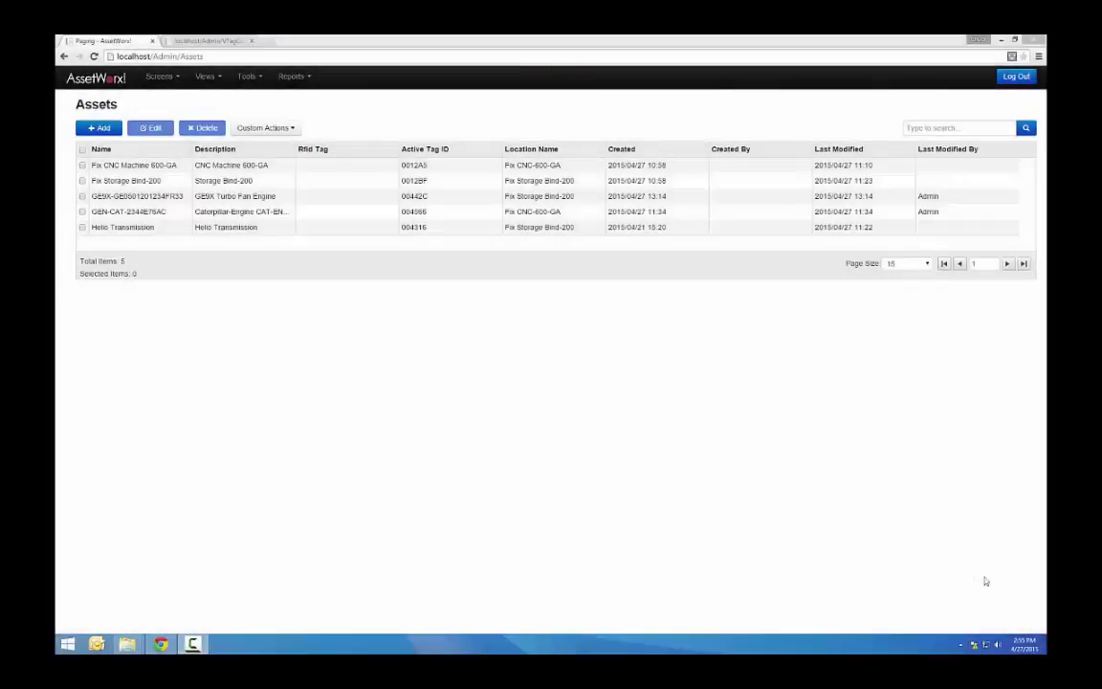
# Step: Start a new location named Fix Tool Room-700RV at site Huntsville
pyautogui.click(163, 78)
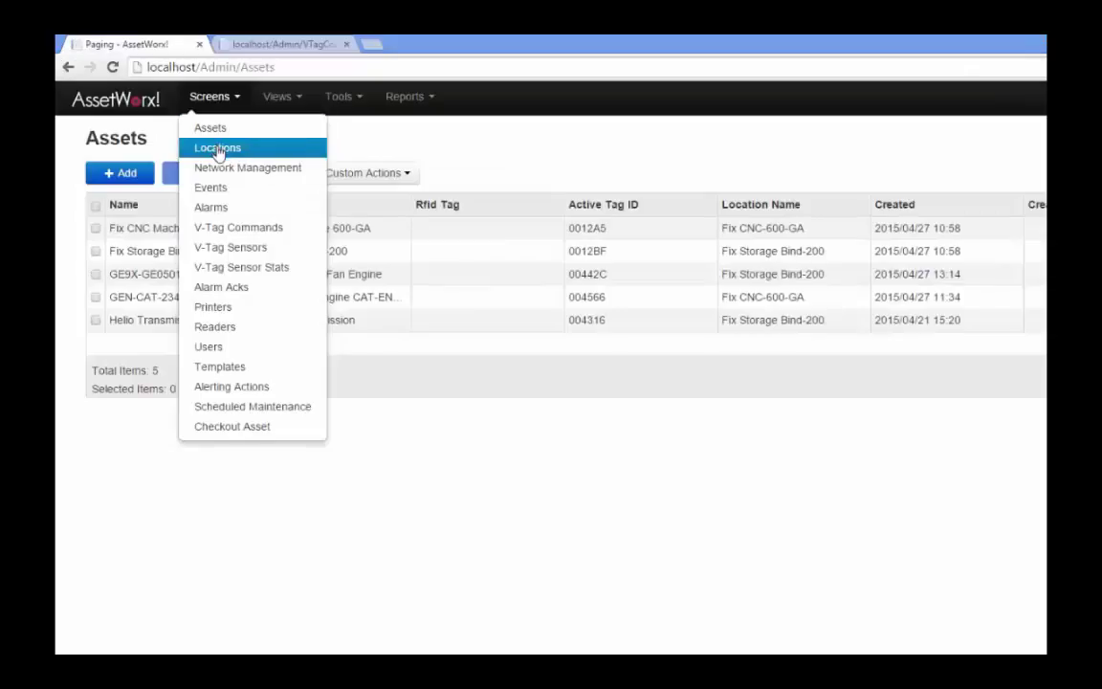
pyautogui.click(218, 149)
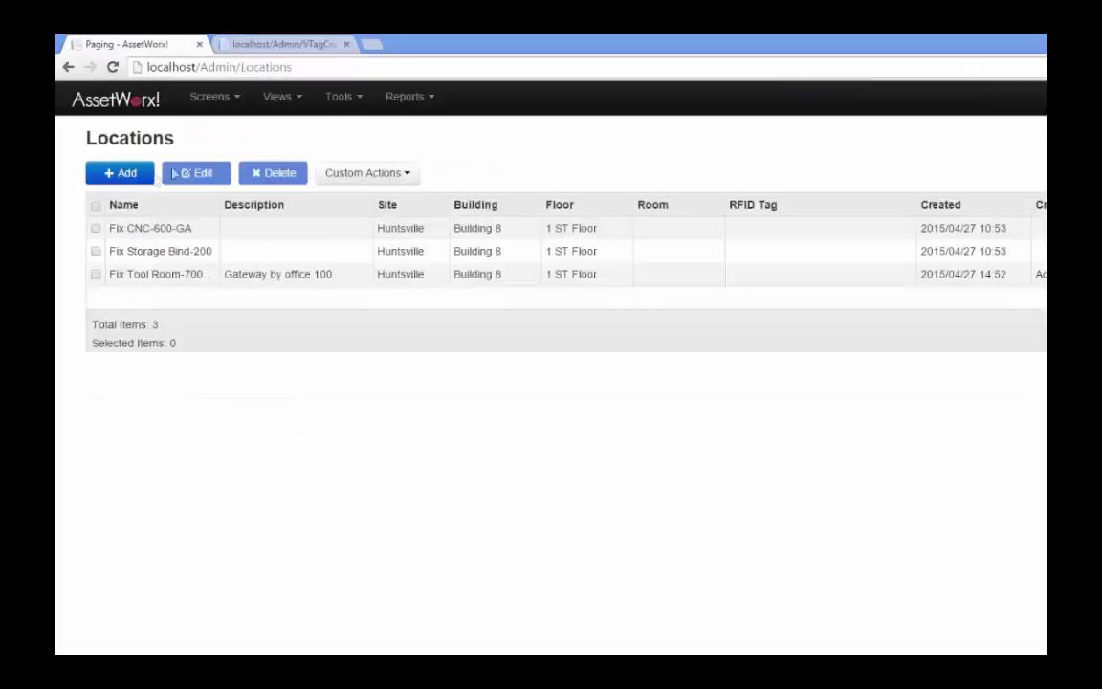
pyautogui.click(124, 176)
pyautogui.click(177, 232)
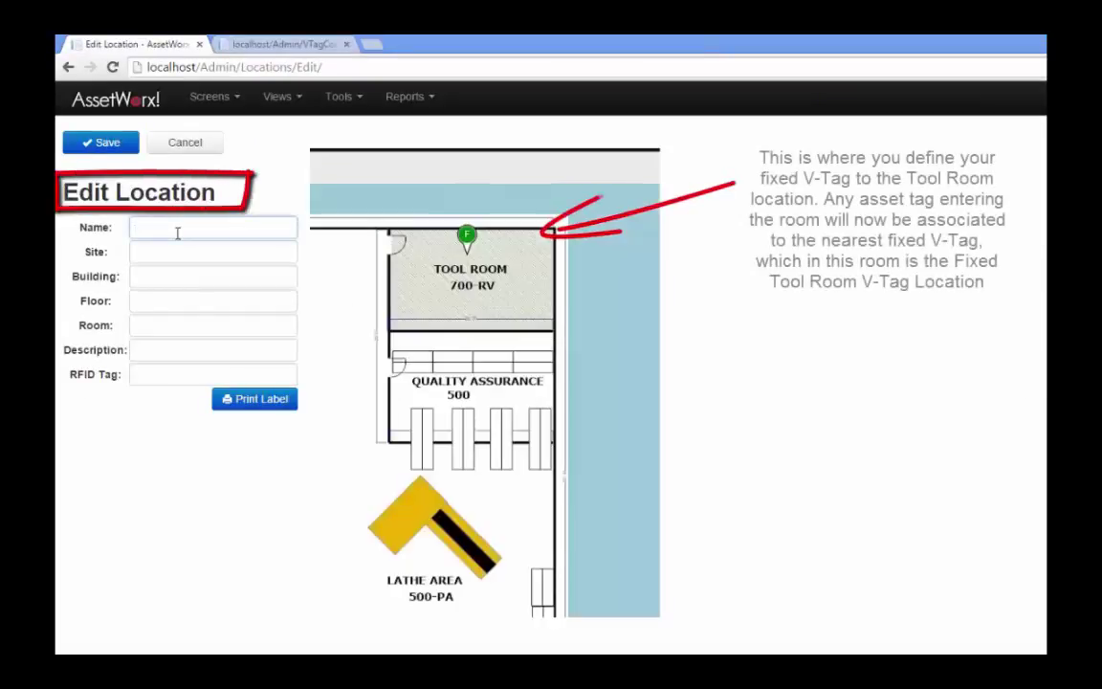
pyautogui.write('F')
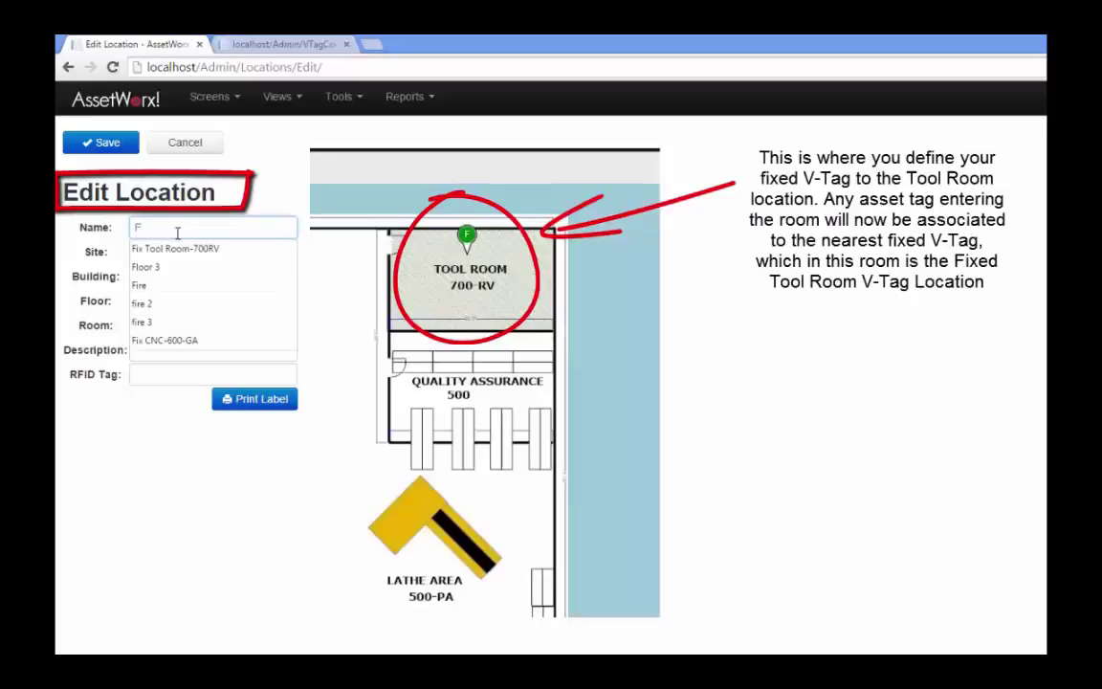
pyautogui.click(177, 248)
pyautogui.click(178, 250)
pyautogui.write('Hu')
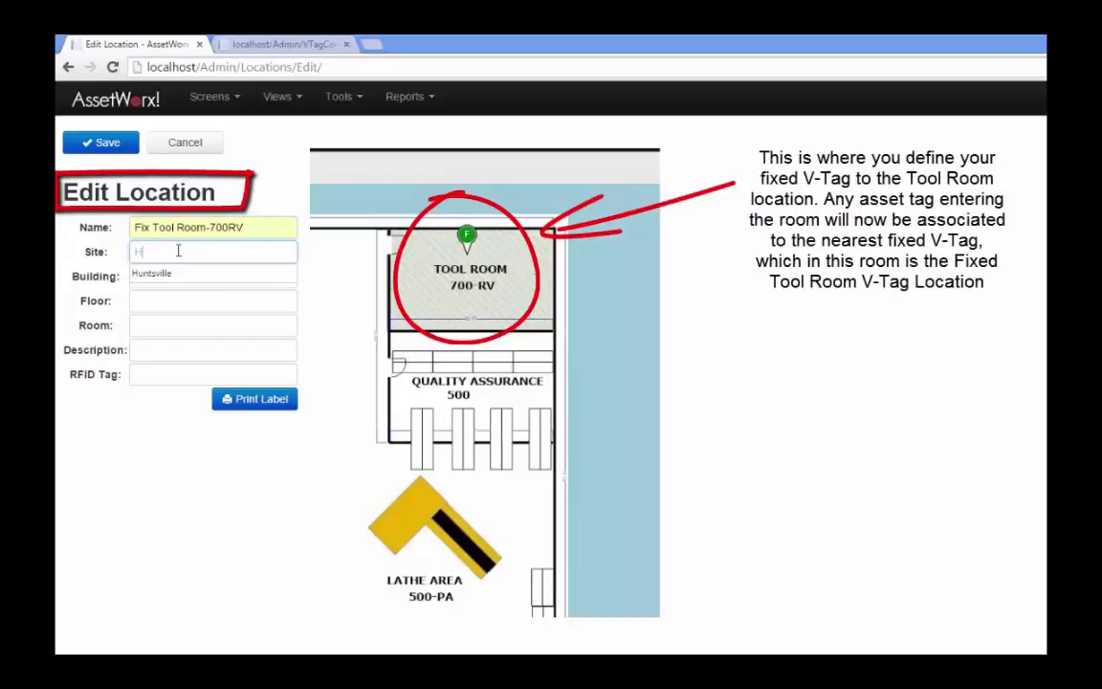
pyautogui.click(177, 274)
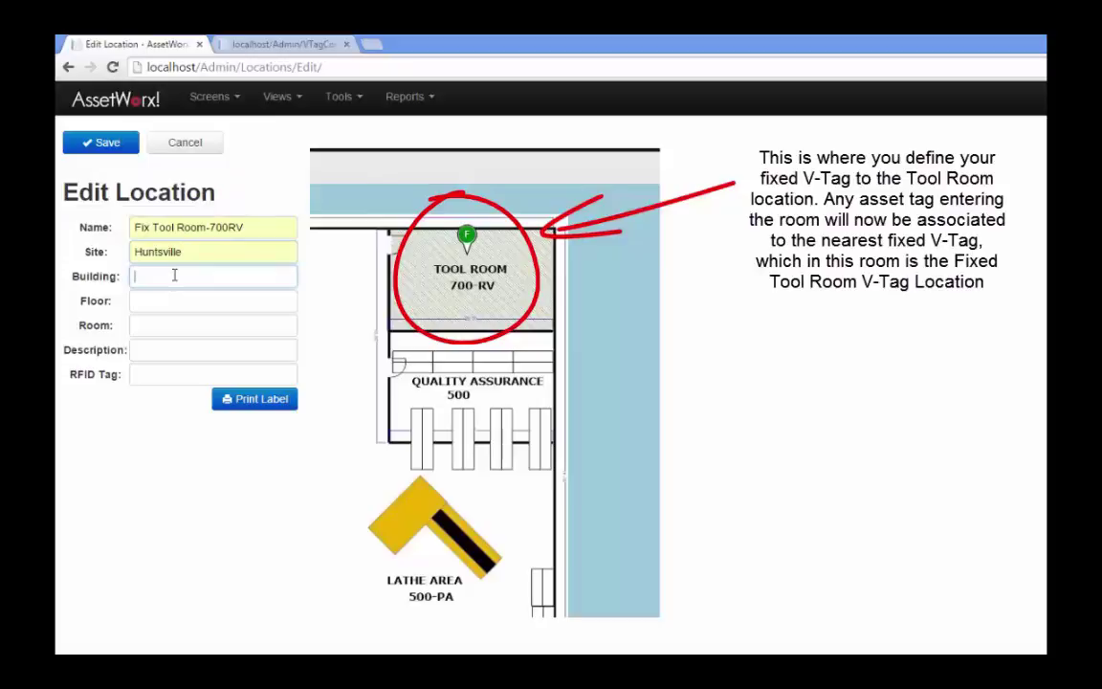
# Step: Set Building 8, 1 ST Floor and description 'Gateway by office 100', then save the location
pyautogui.write('B')
pyautogui.press('Down')
pyautogui.press('Tab')
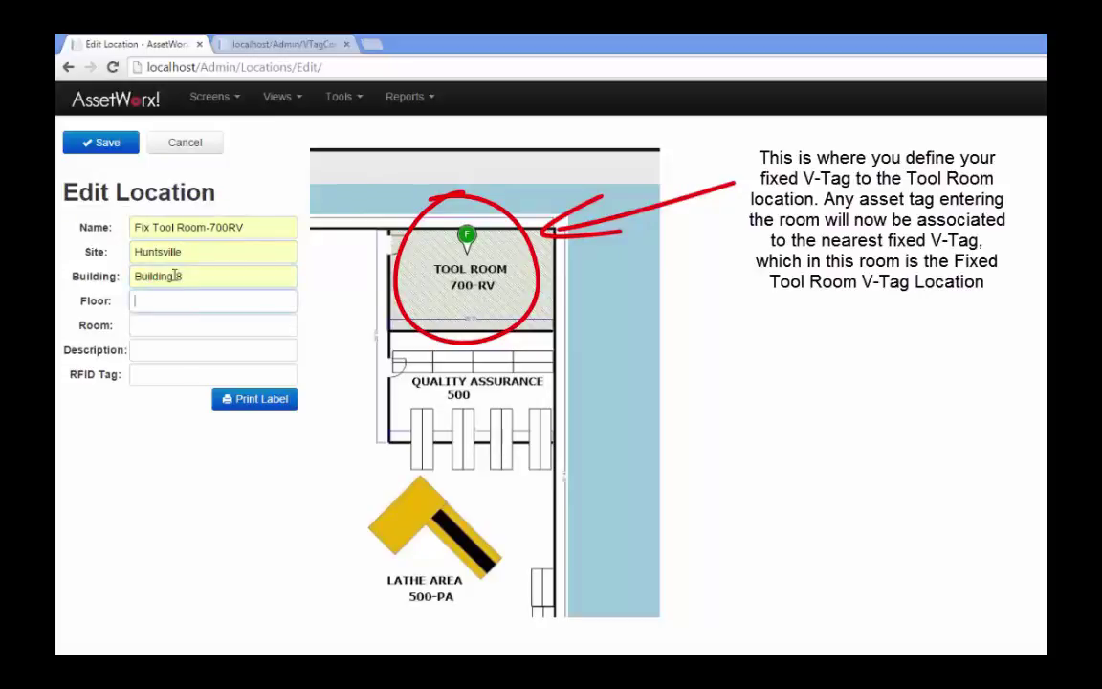
pyautogui.write('1')
pyautogui.press('Down')
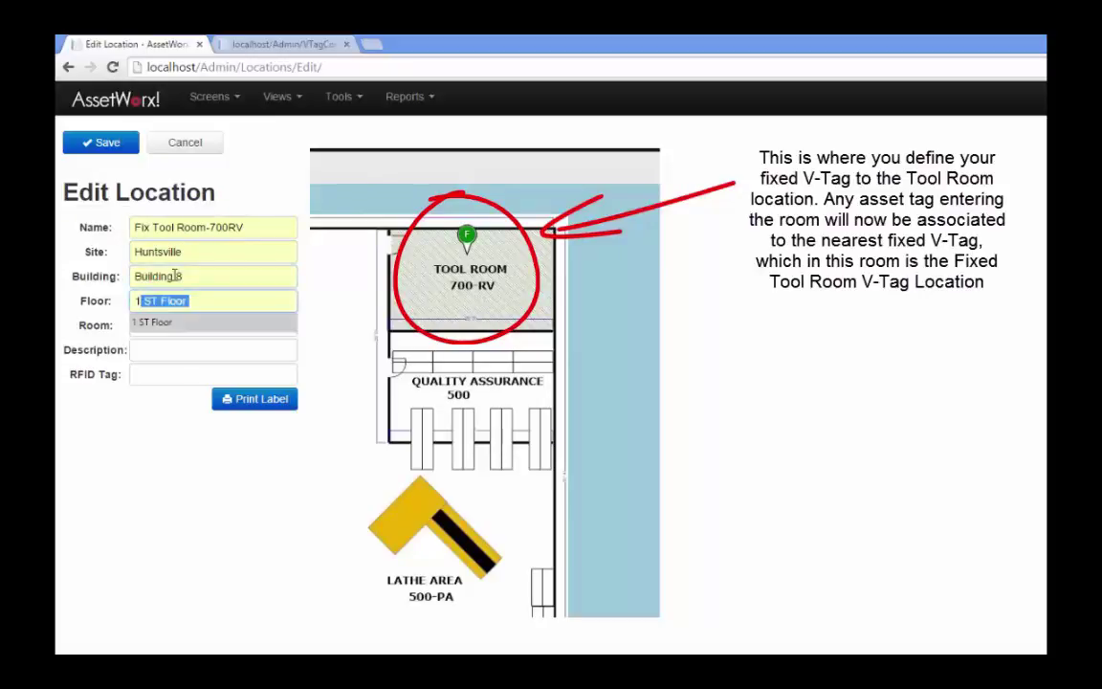
pyautogui.press('Tab')
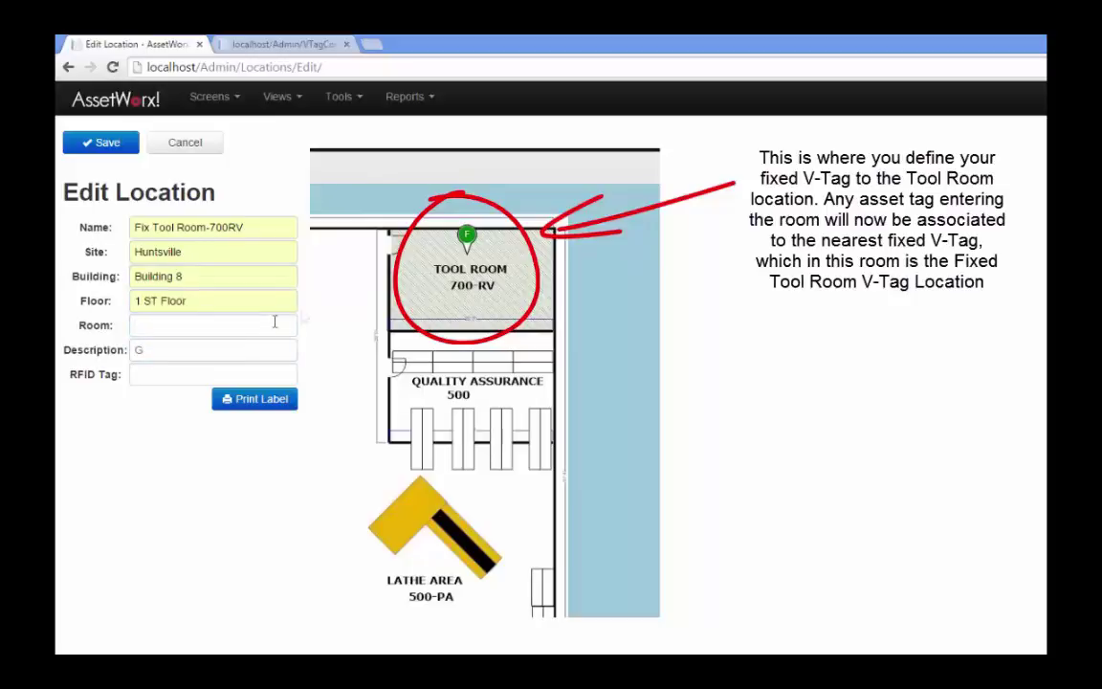
pyautogui.click(231, 352)
pyautogui.write('Ga')
pyautogui.press('Down')
pyautogui.press('Tab')
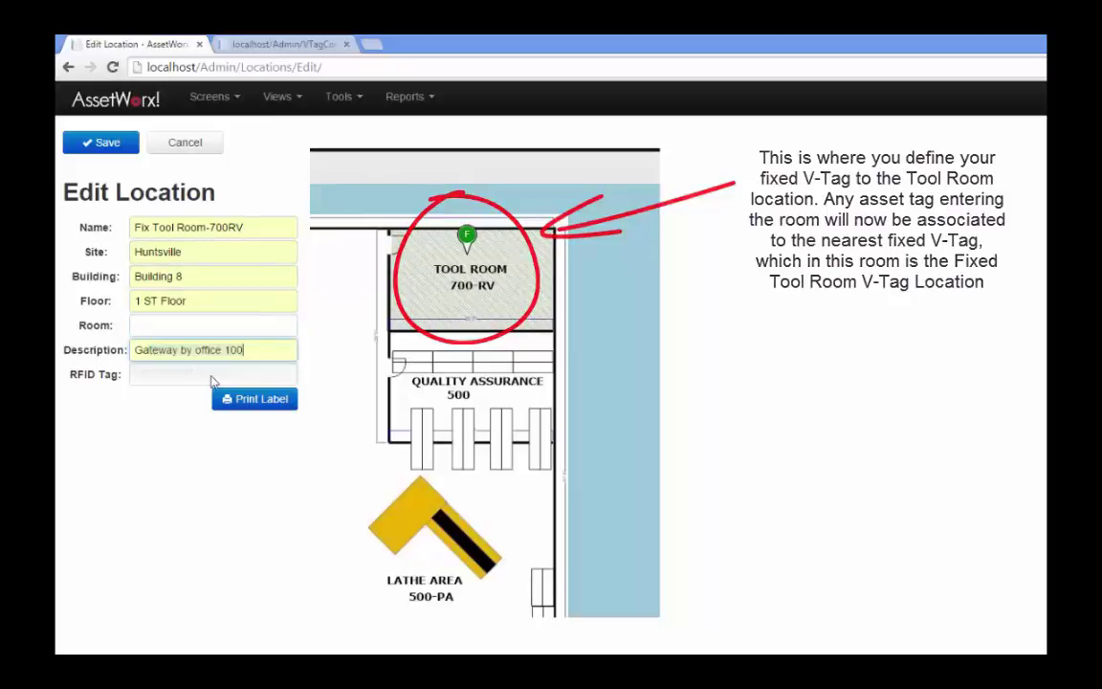
pyautogui.click(108, 145)
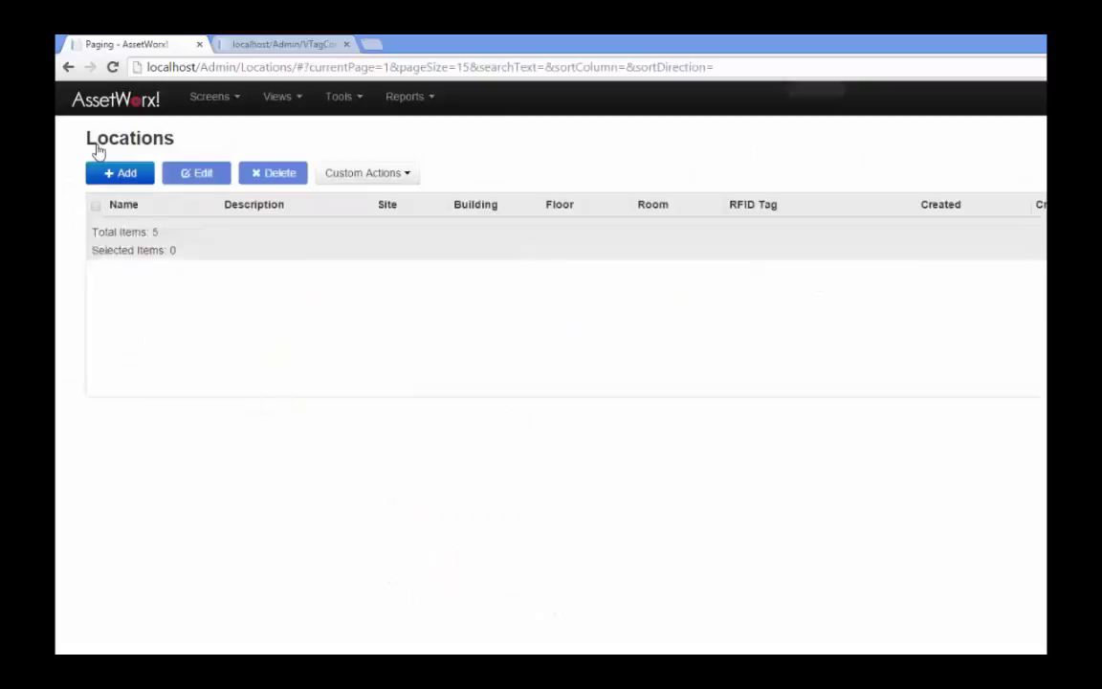
# Step: Add a reader named Building 8 Gateway, make InfinID, located at Building 8 Gateway
pyautogui.click(201, 103)
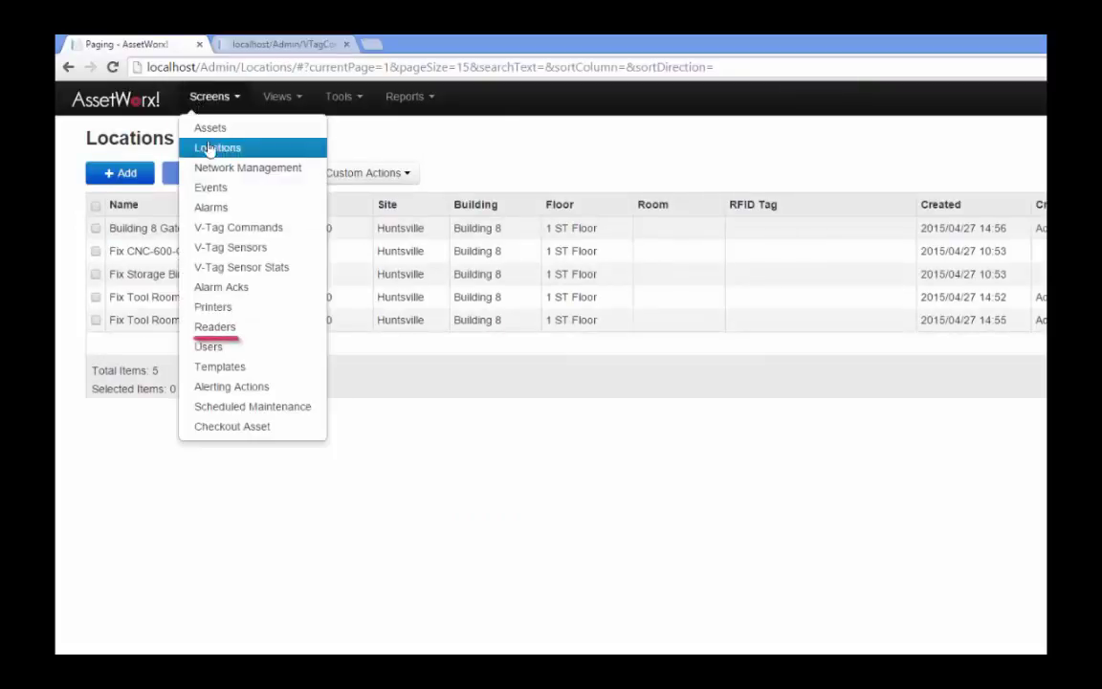
pyautogui.click(212, 321)
pyautogui.click(146, 175)
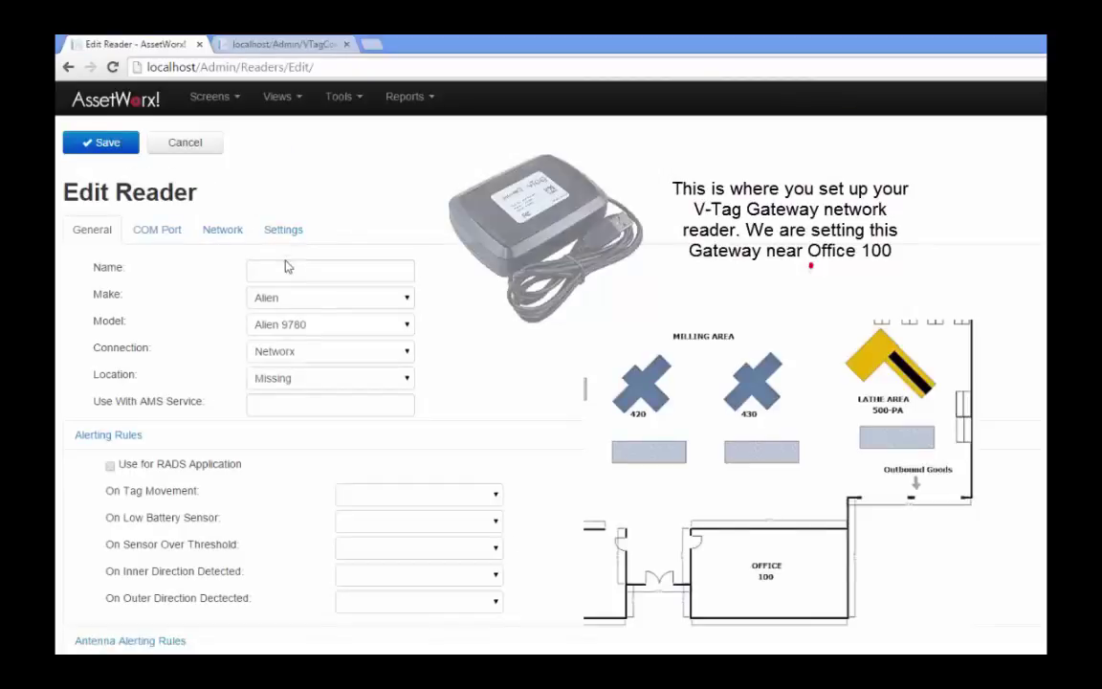
pyautogui.click(287, 269)
pyautogui.write('Bu')
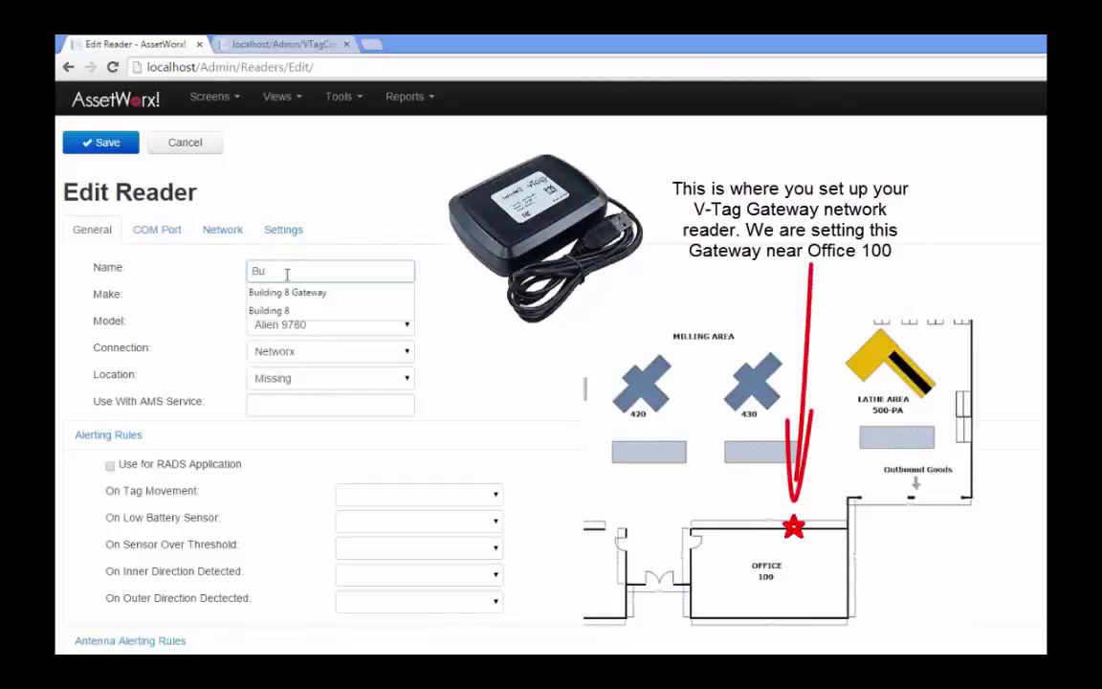
pyautogui.click(287, 292)
pyautogui.click(285, 297)
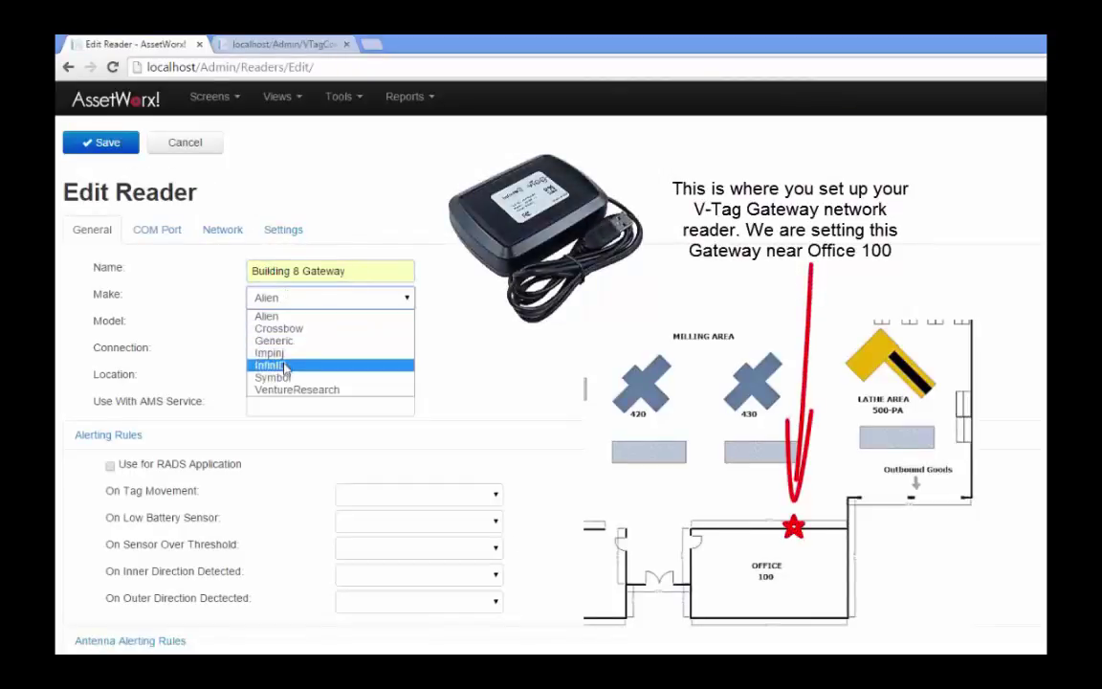
pyautogui.click(285, 366)
pyautogui.click(289, 379)
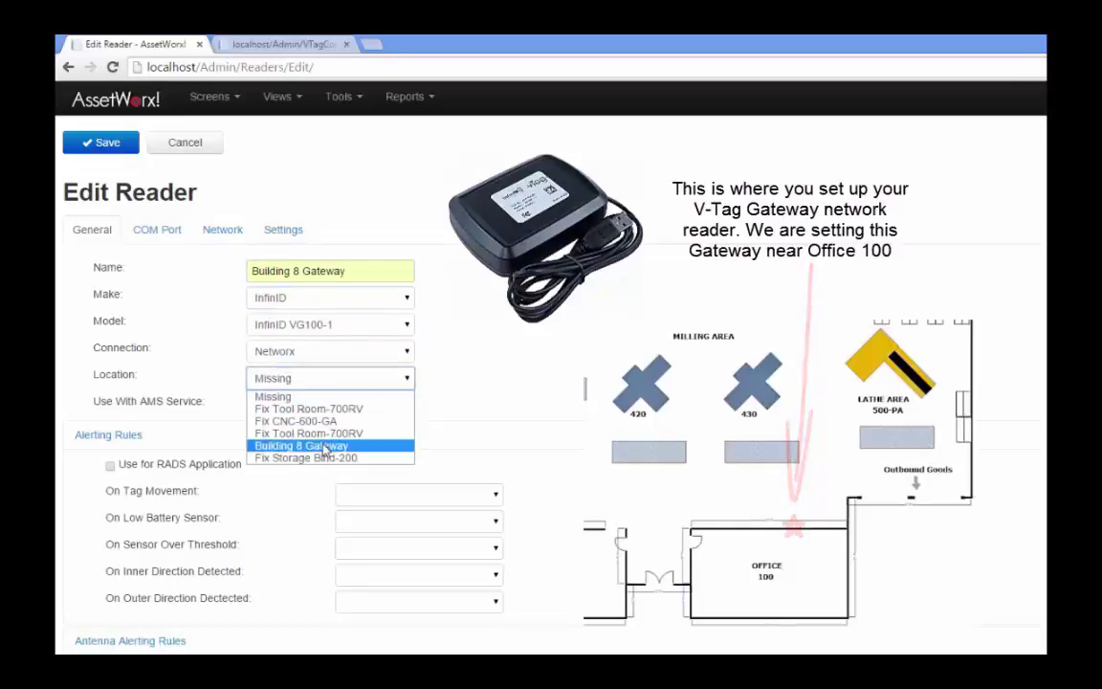
pyautogui.click(325, 447)
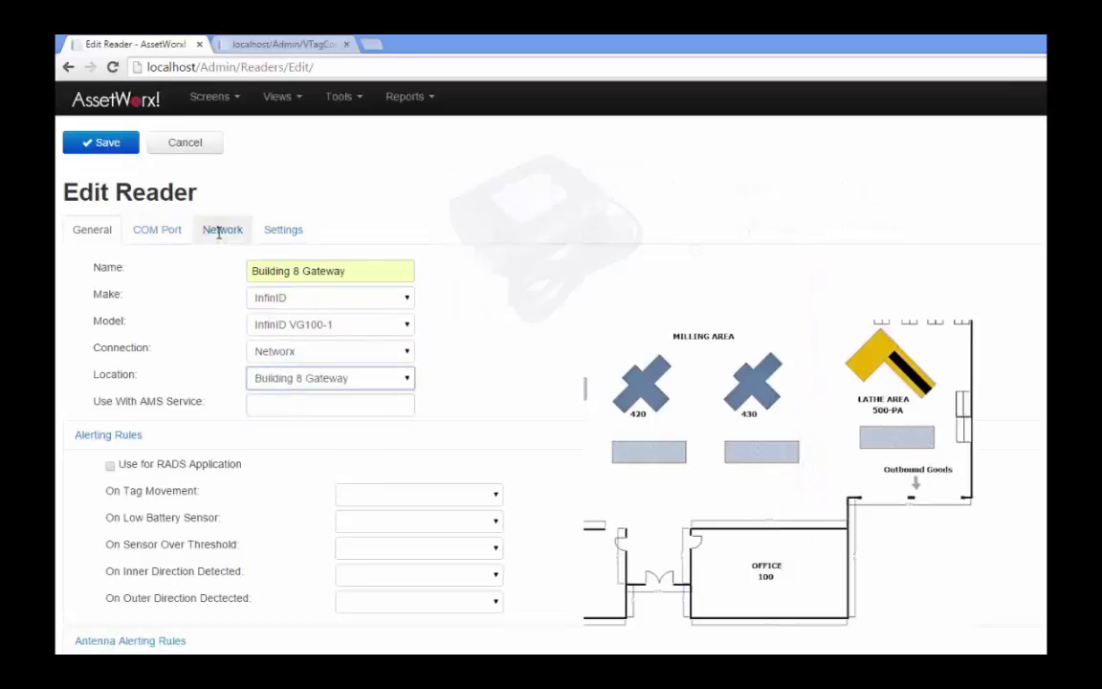
# Step: Replace the reader's network hostname 10.10.10.10 with localhost
pyautogui.click(219, 231)
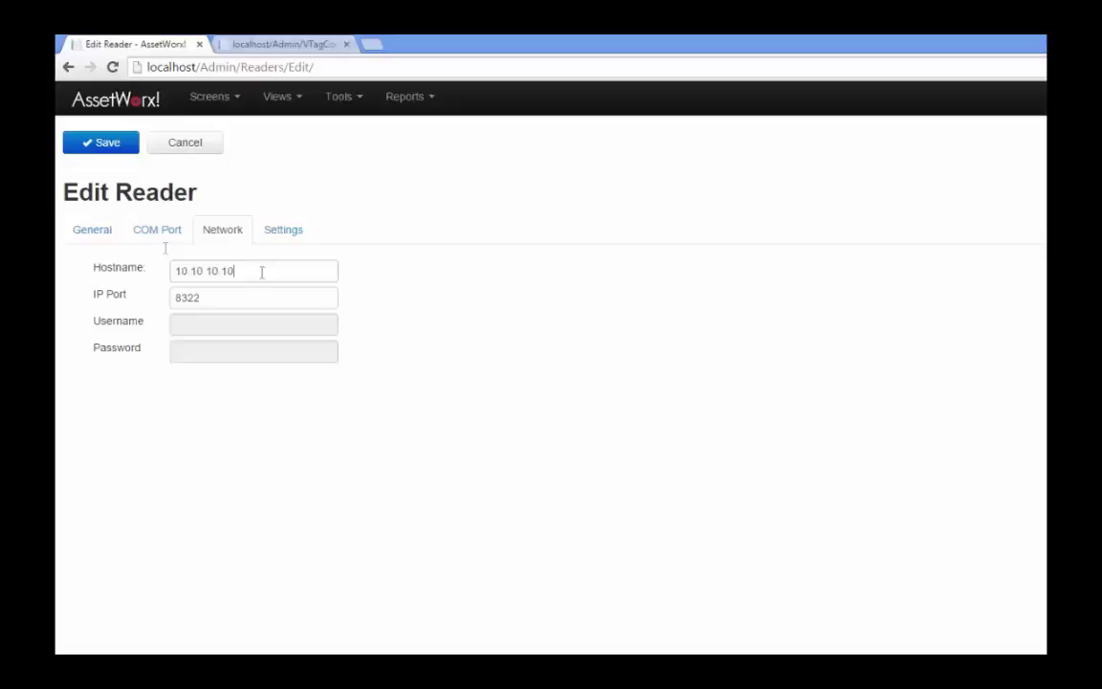
pyautogui.moveTo(264, 271); pyautogui.dragTo(55, 221)
pyautogui.write('localhost')
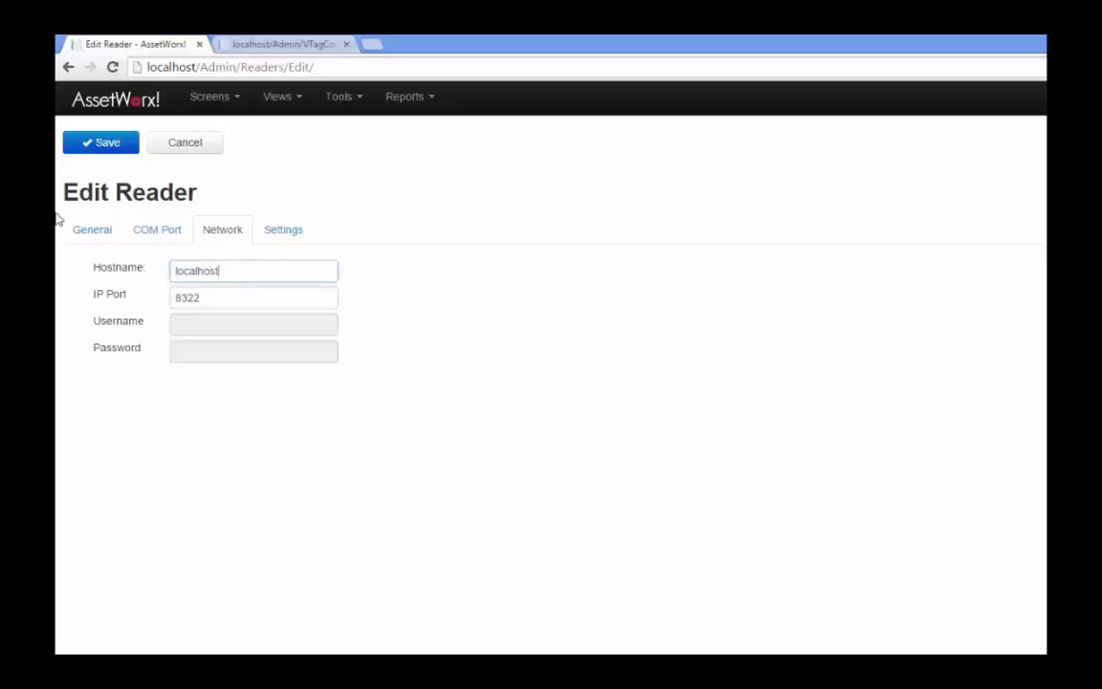
# Step: Save the Building 8 Gateway reader, view Network Management, then return to the Assets list
pyautogui.click(96, 144)
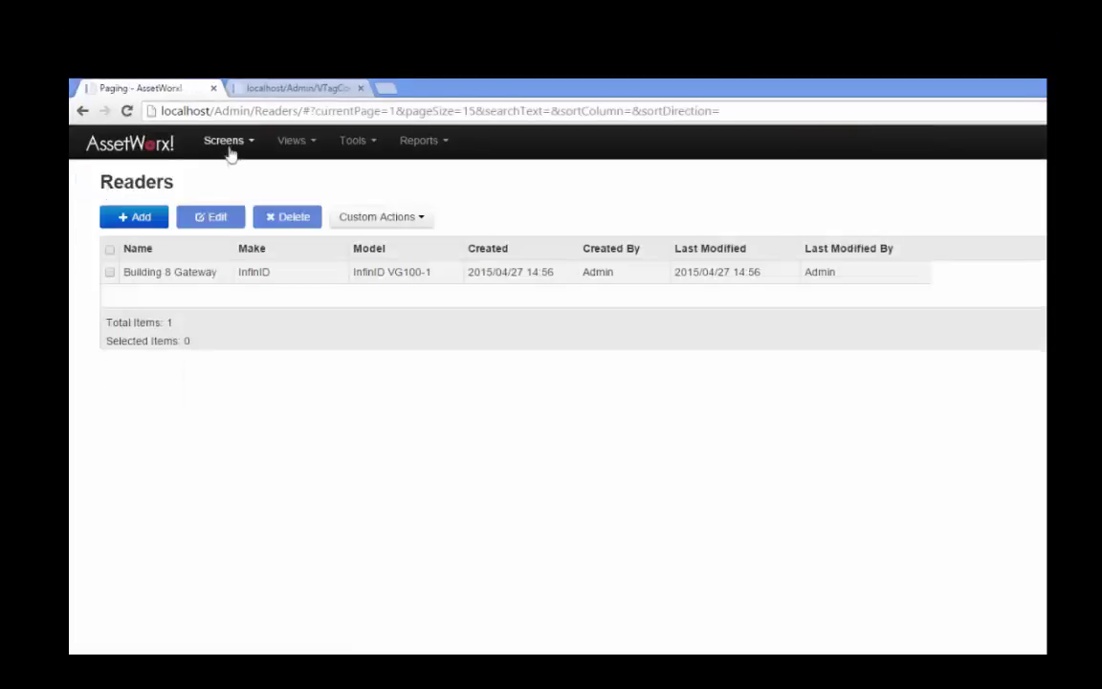
pyautogui.click(212, 100)
pyautogui.click(261, 211)
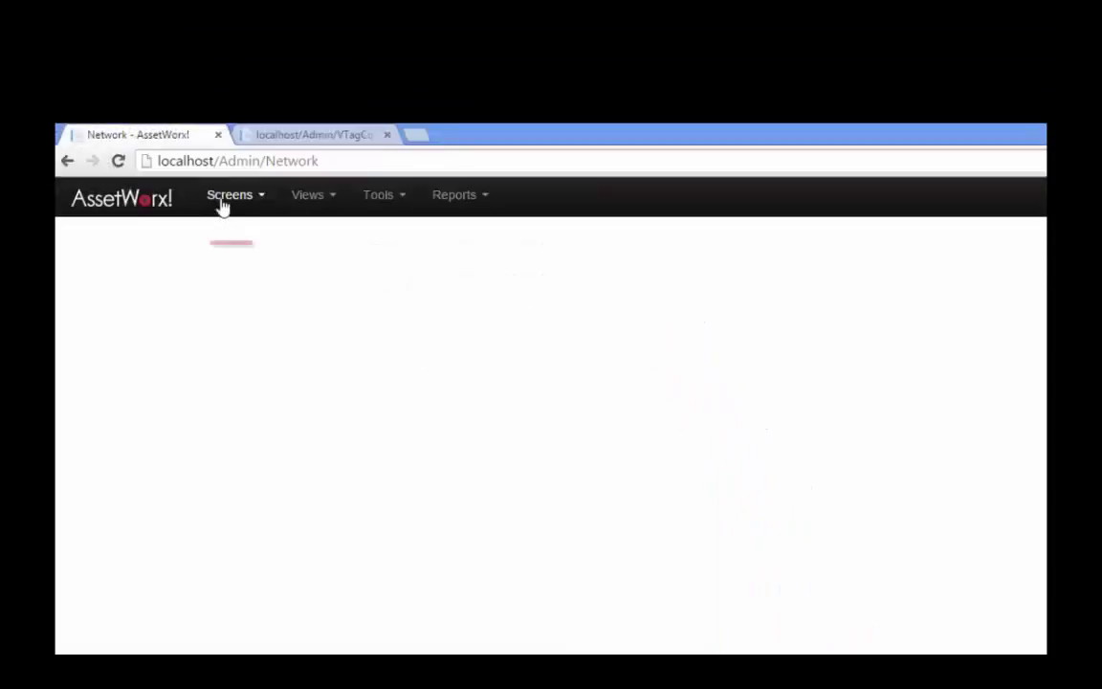
pyautogui.click(235, 239)
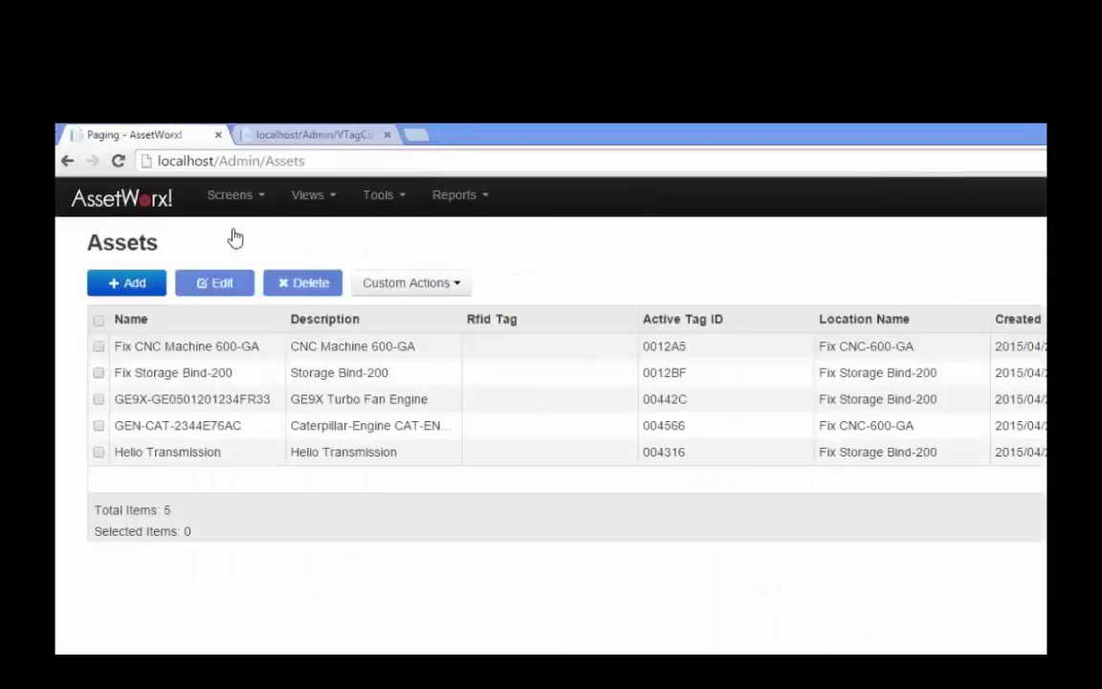
# Step: Add a new asset named Fix Tool Room-700RV with description Fix Tool Room-700RV
pyautogui.click(132, 284)
pyautogui.click(332, 338)
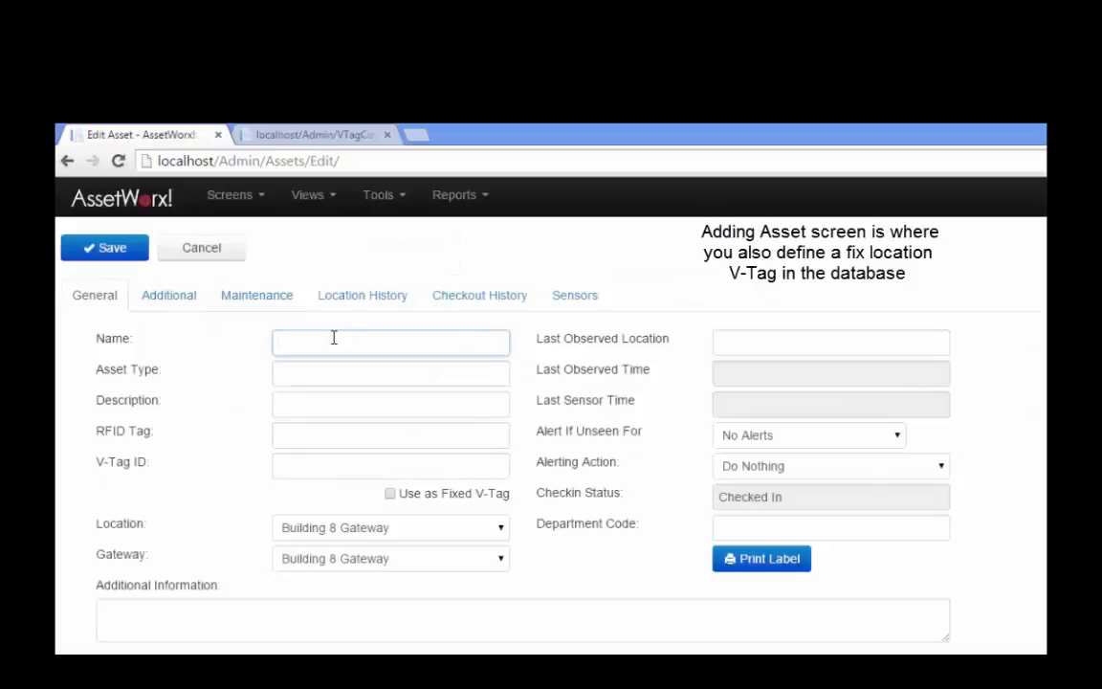
pyautogui.write('Fix Tool Room-700RV')
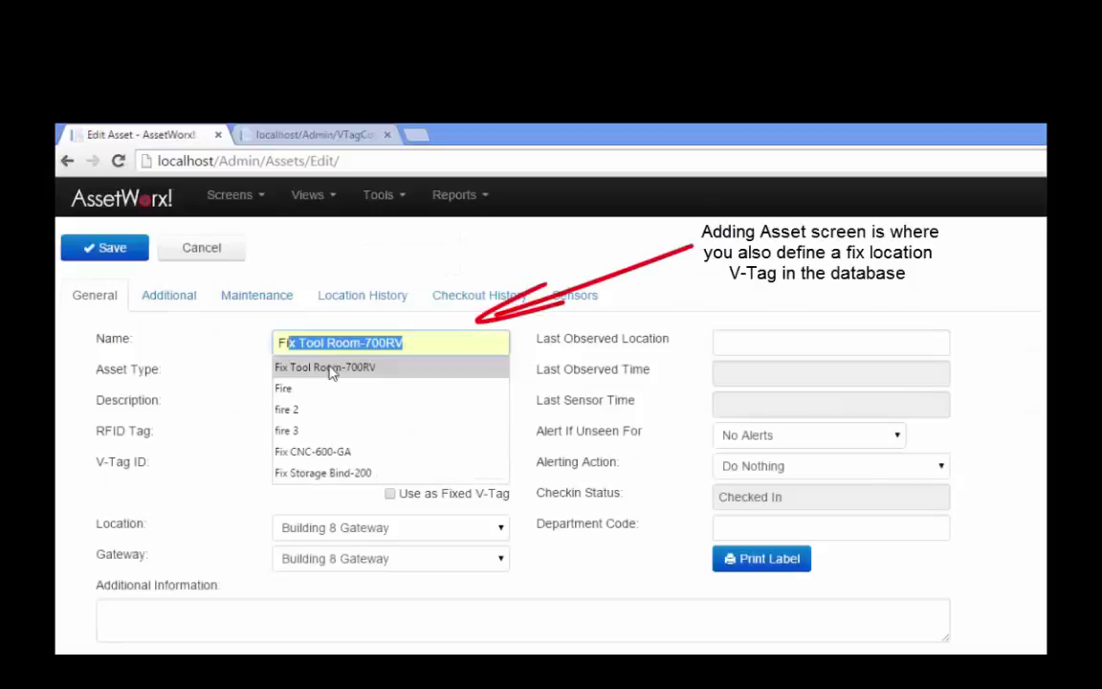
pyautogui.click(330, 368)
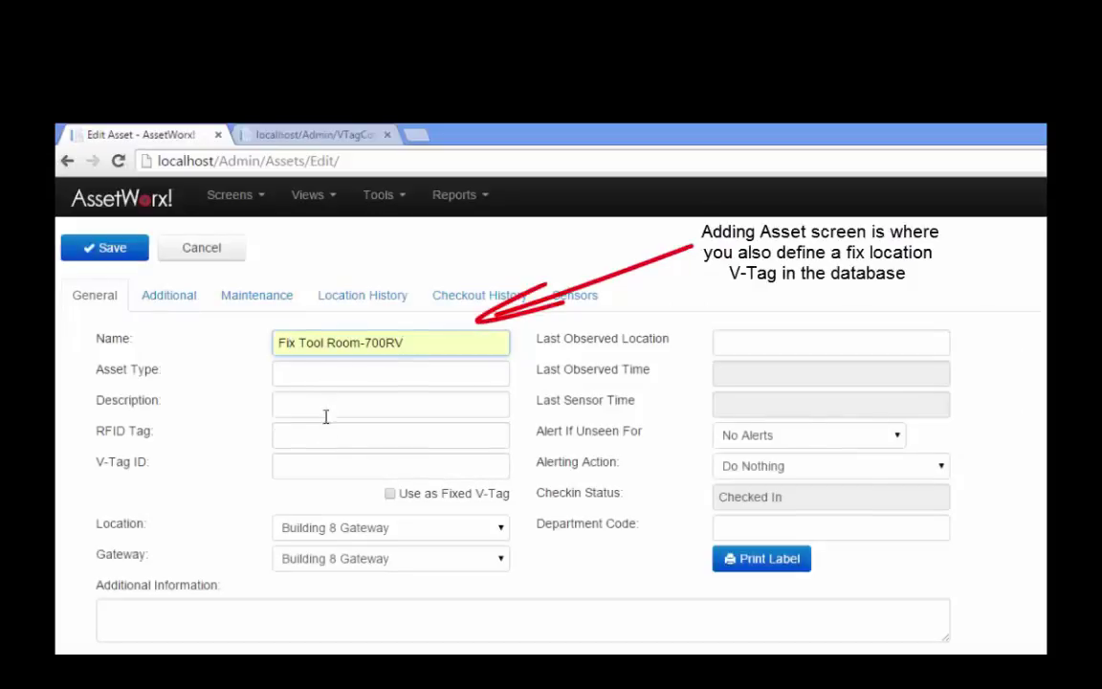
pyautogui.click(324, 410)
pyautogui.write('Fix')
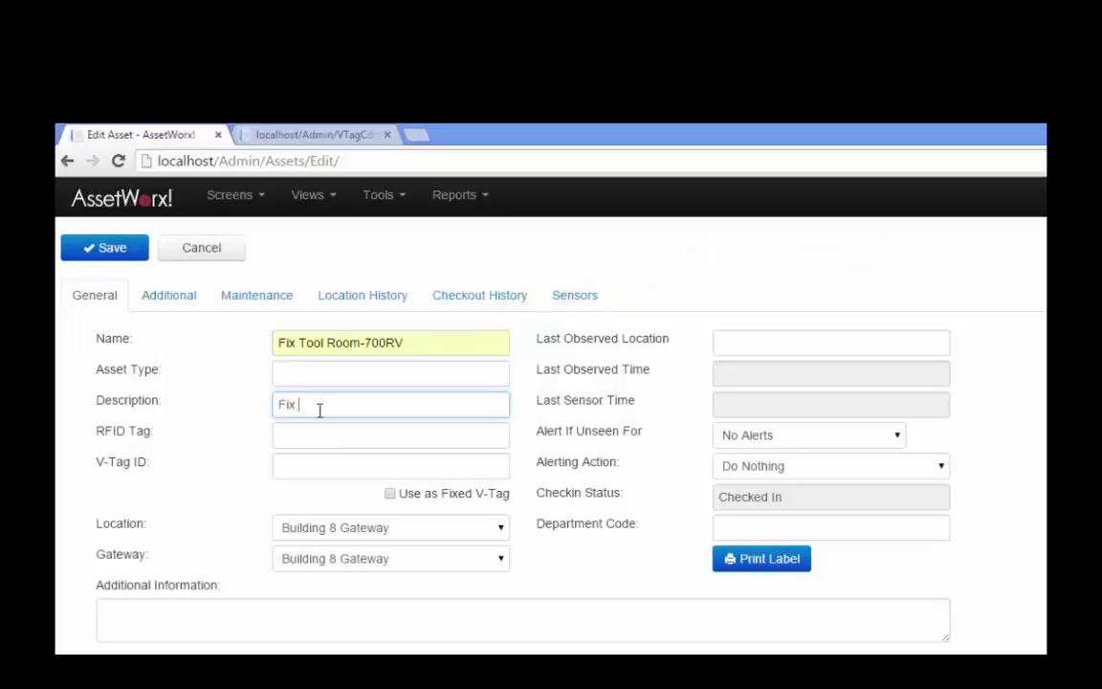
pyautogui.write(' Tool Room-700RV')
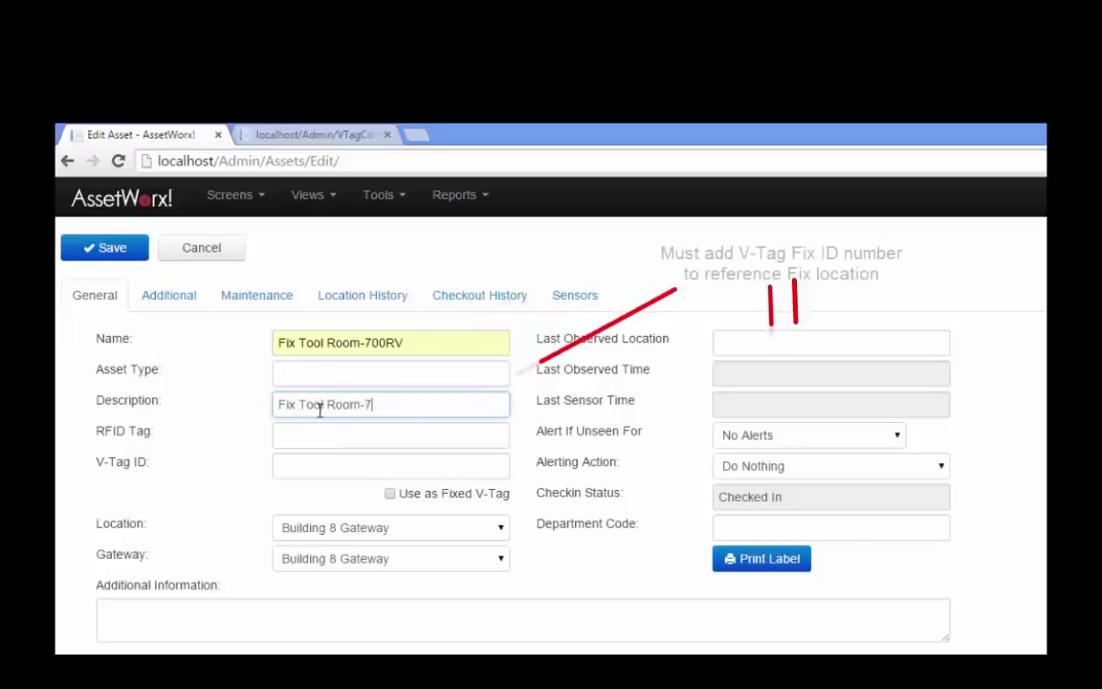
# Step: Give the asset V-Tag ID 00127C and location Fix Tool Room-700RV, then save
pyautogui.click(330, 464)
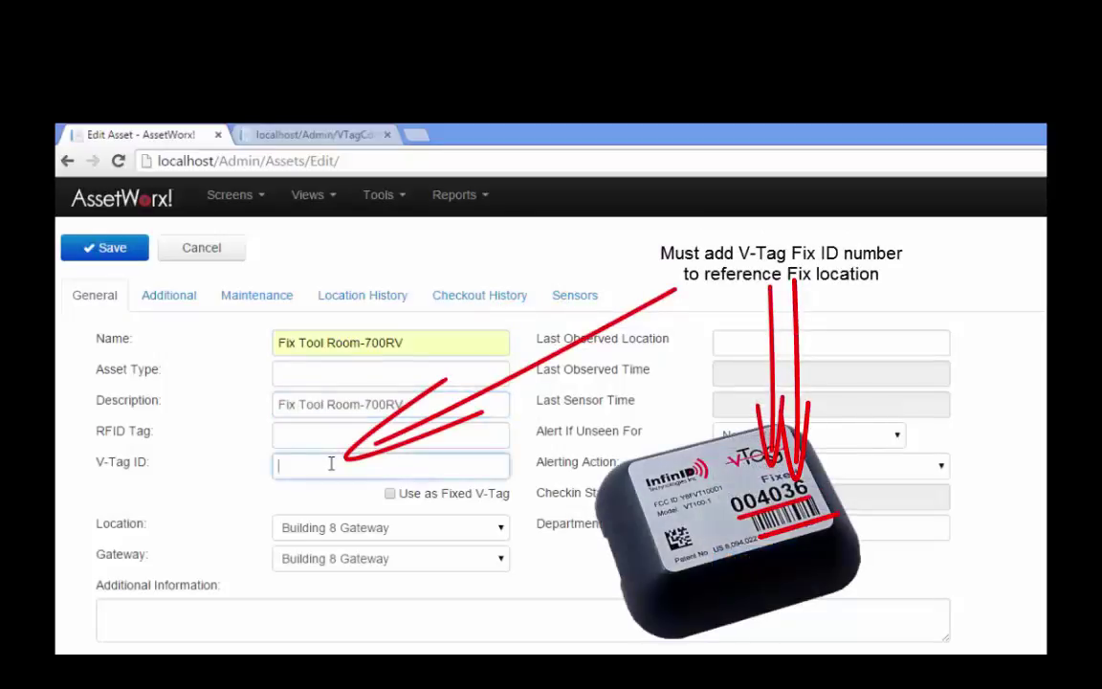
pyautogui.write('00127')
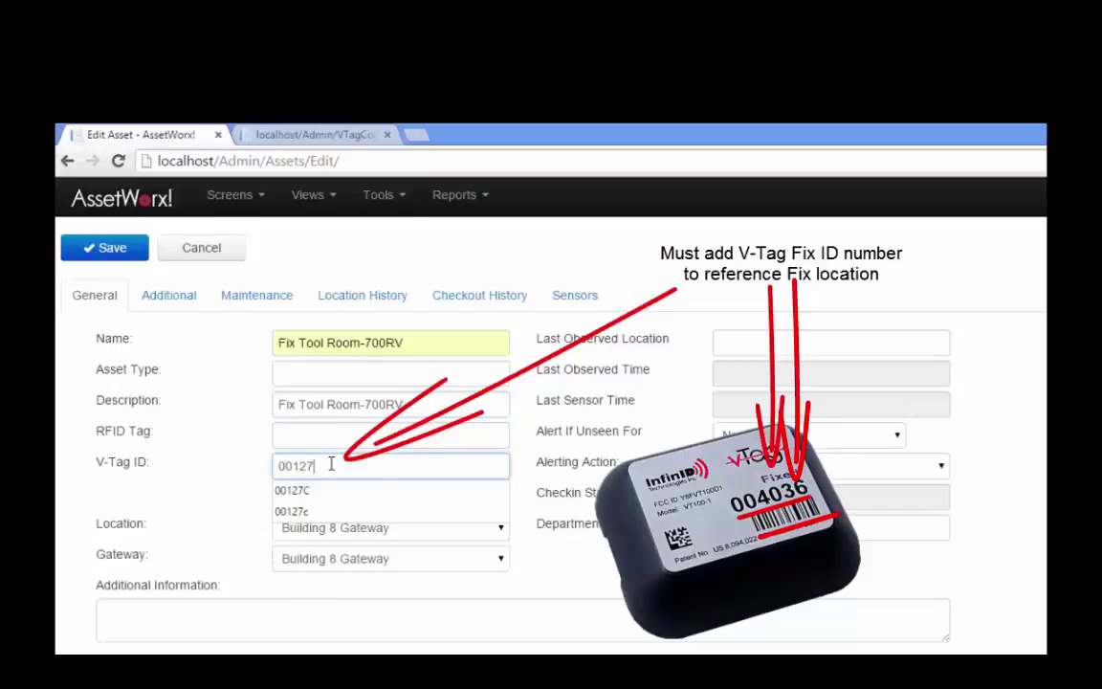
pyautogui.write('C')
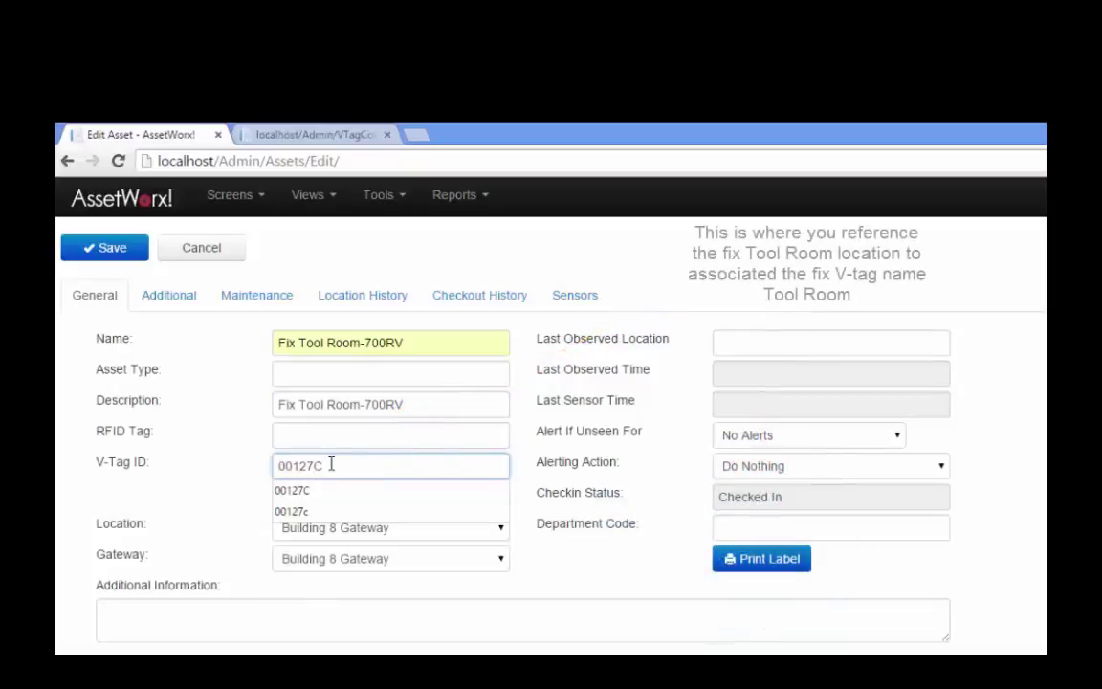
pyautogui.click(341, 442)
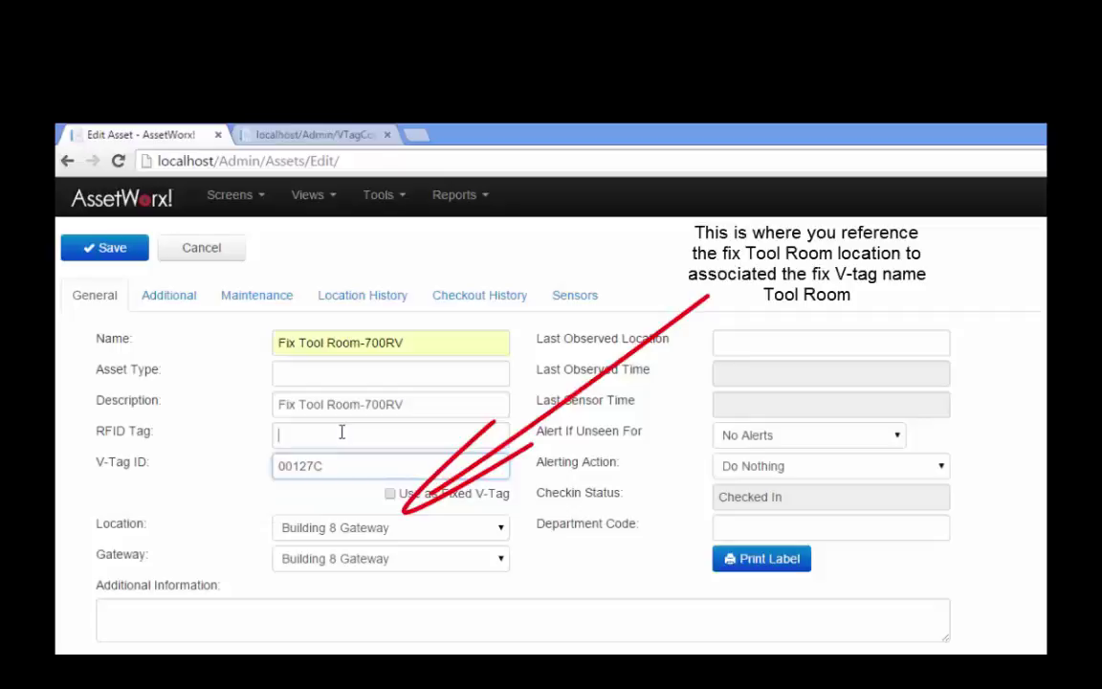
pyautogui.click(356, 529)
pyautogui.click(366, 595)
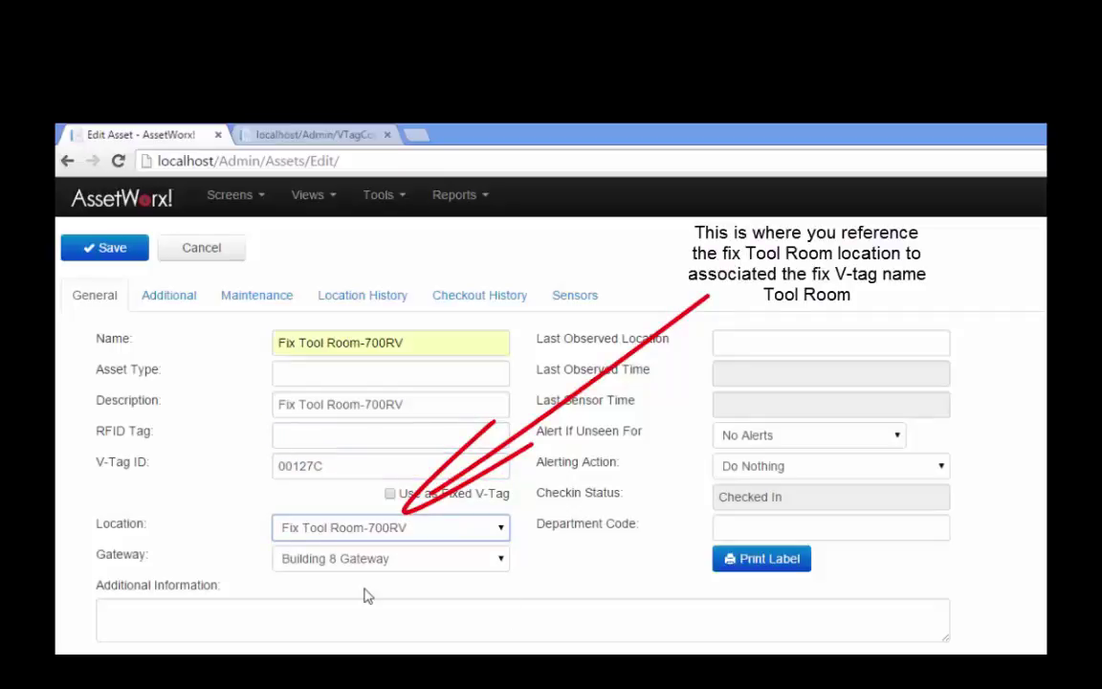
pyautogui.click(109, 250)
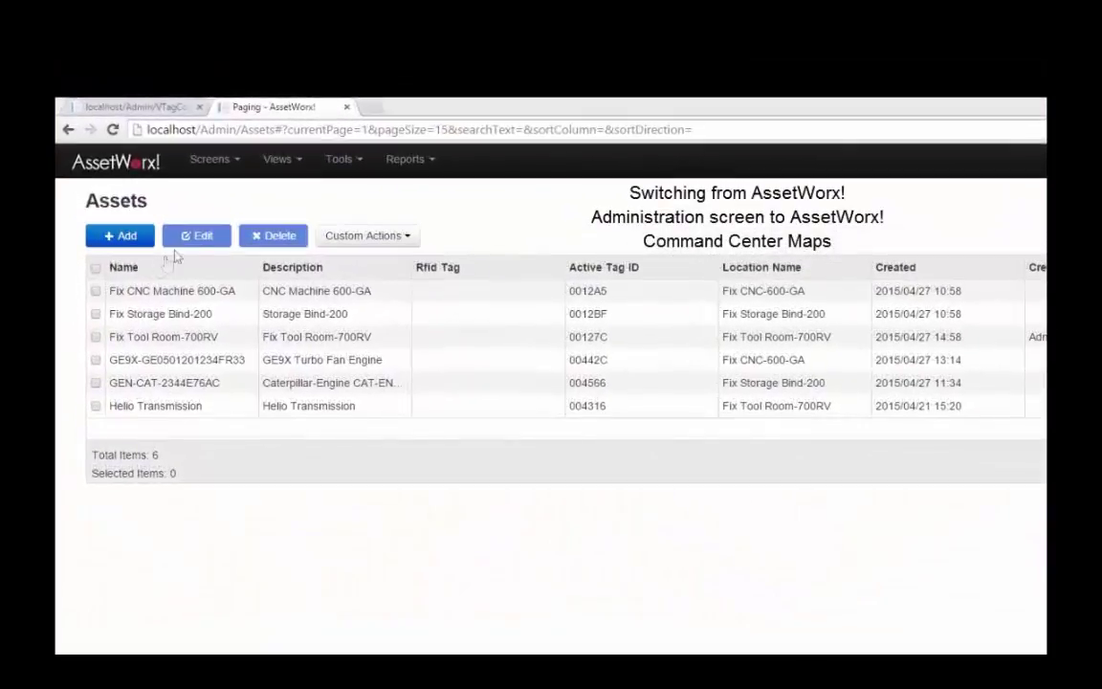
# Step: Switch from the Assets page to the V-Tag Command Center map view
pyautogui.click(277, 161)
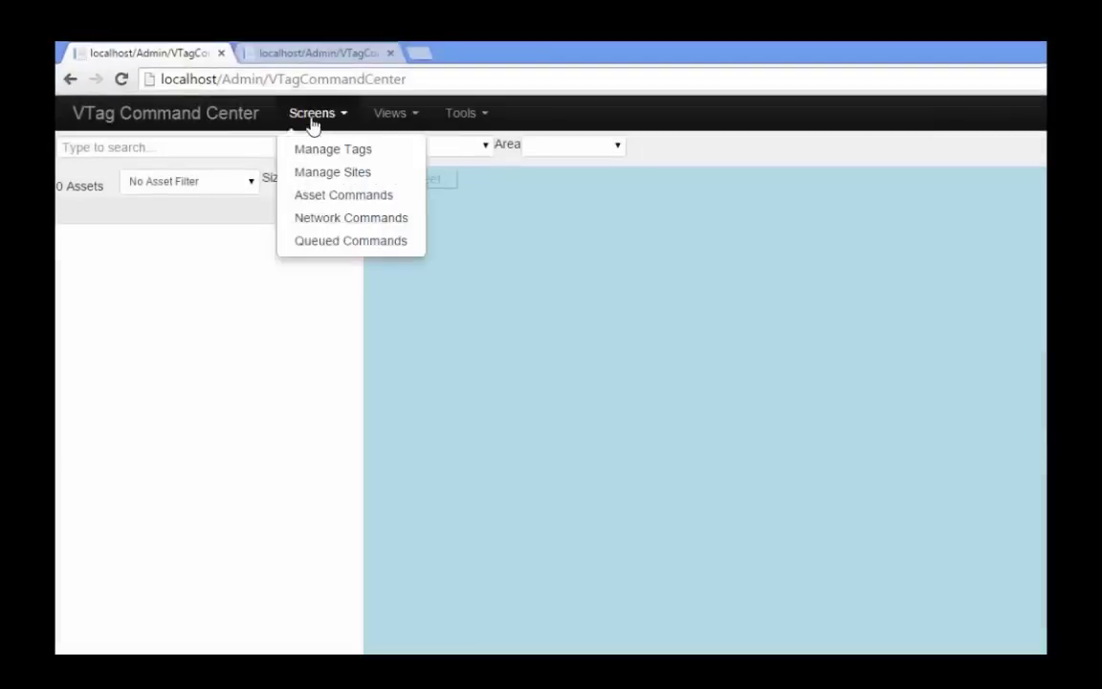
# Step: Create the map site Huntsville Aerospace Division and assign the Building 8 Gateway to it
pyautogui.click(334, 173)
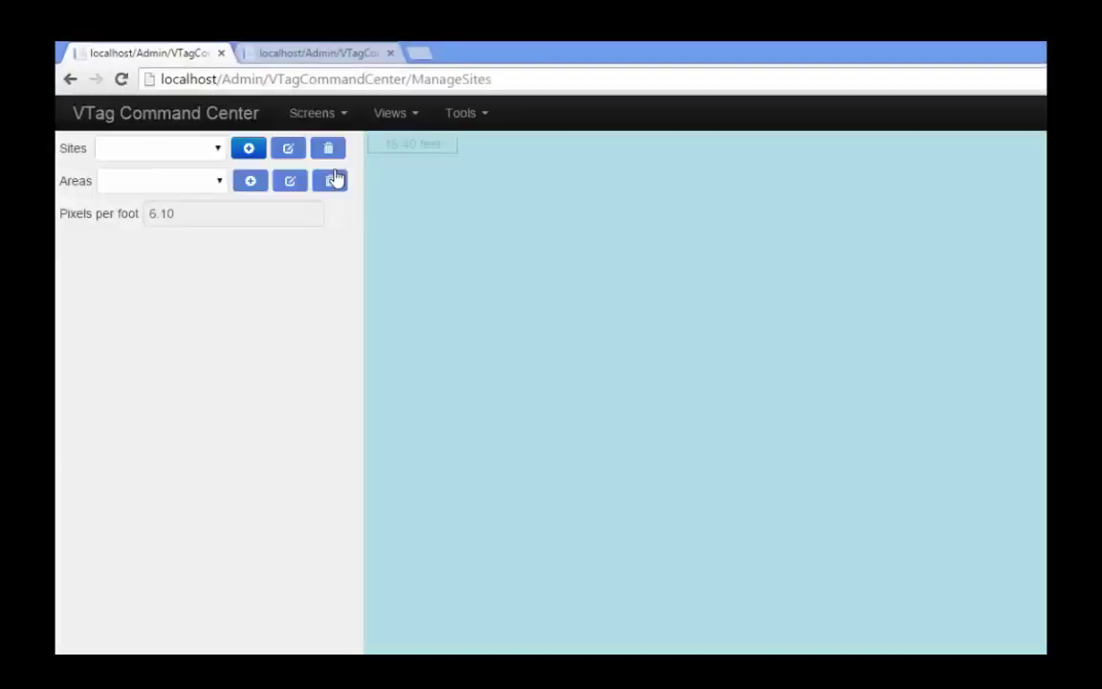
pyautogui.click(247, 148)
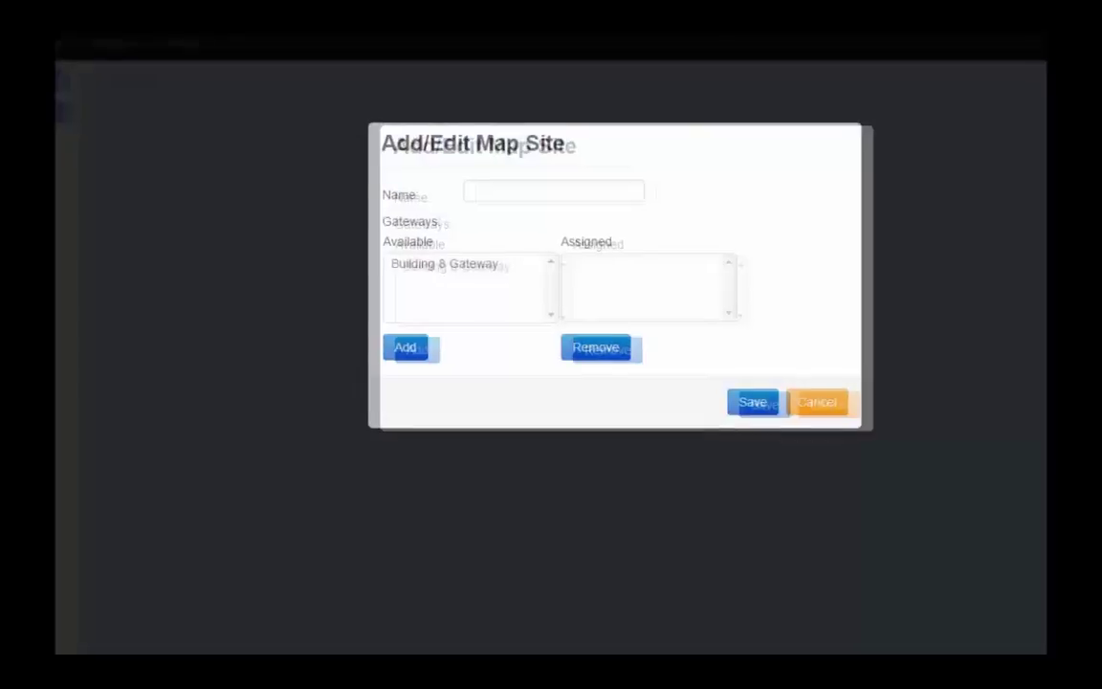
pyautogui.click(486, 186)
pyautogui.write('Huntsville Aerospace Division')
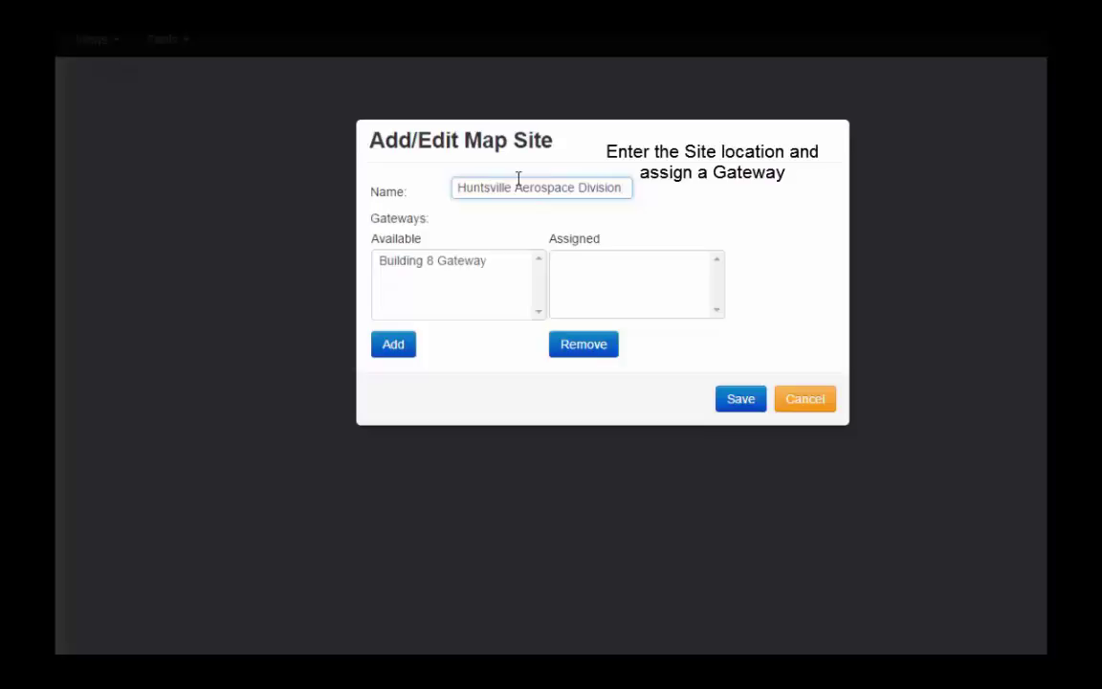
pyautogui.click(467, 264)
pyautogui.click(404, 344)
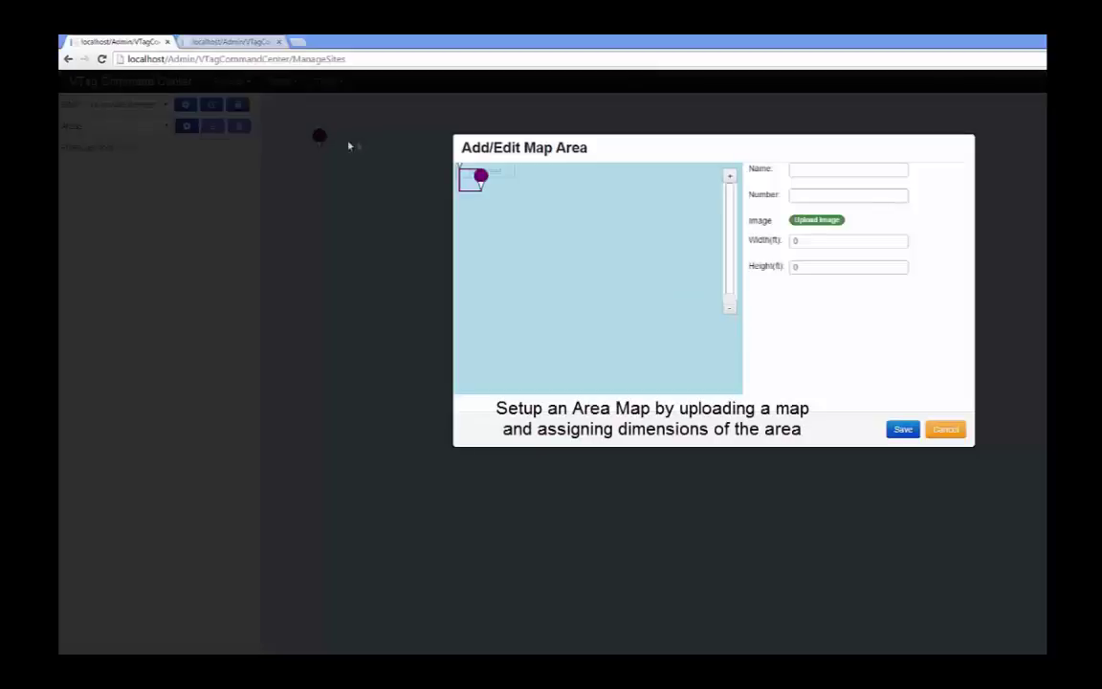
# Step: Name the area Building 8, number 1, and load the SHOP FLOOR plan image
pyautogui.click(811, 170)
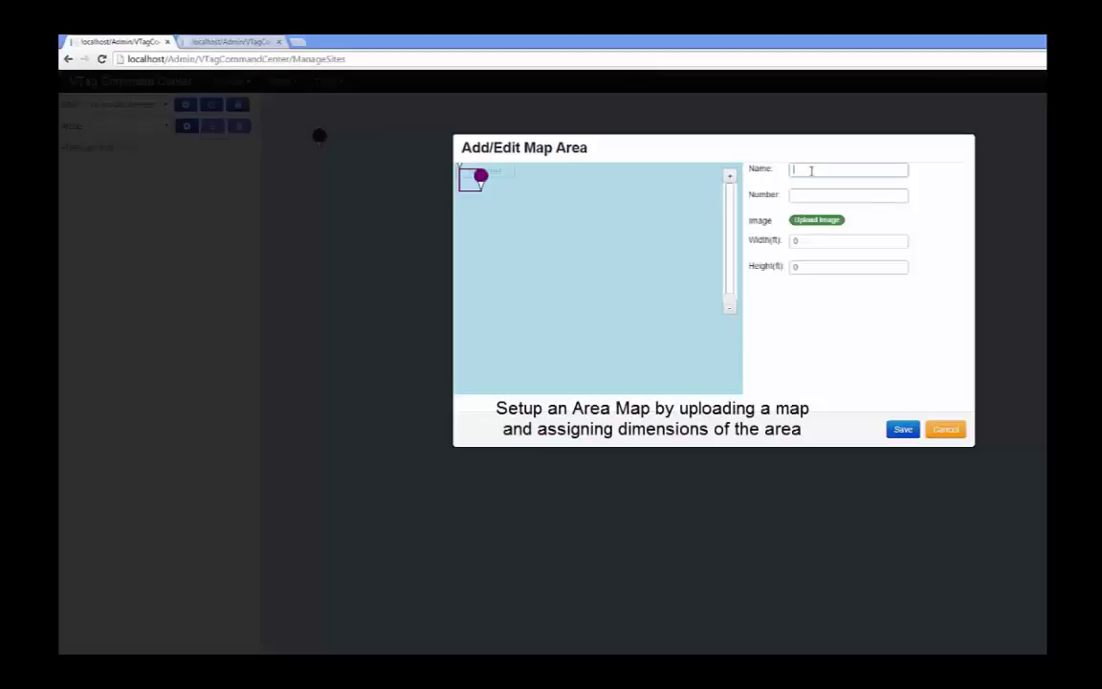
pyautogui.write('Building 6')
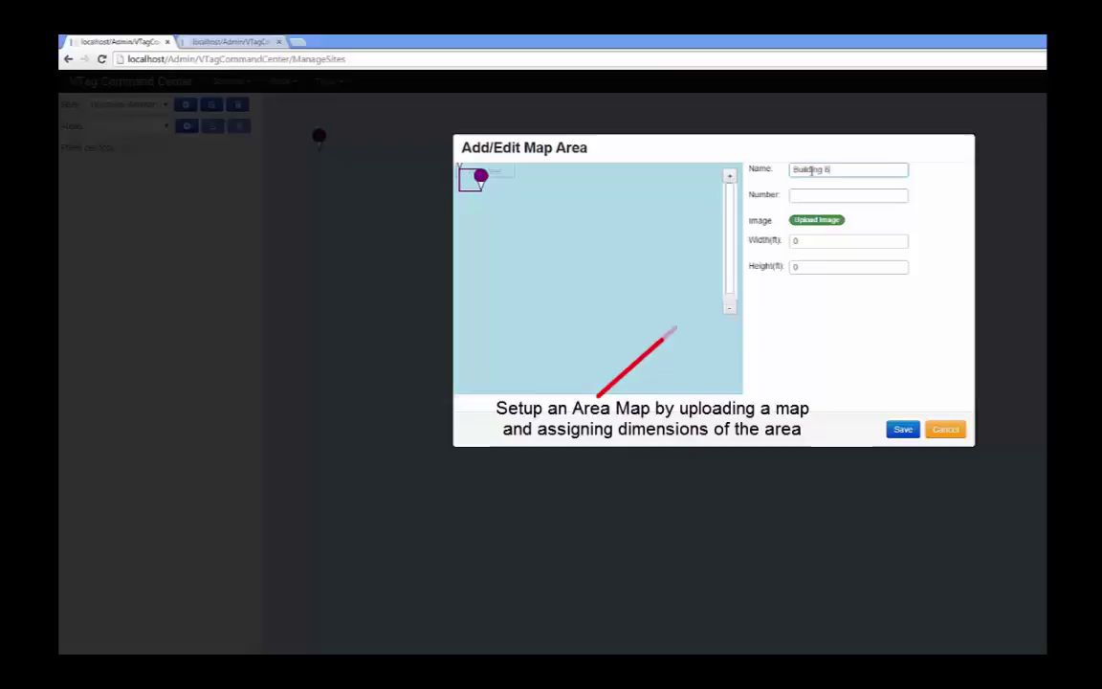
pyautogui.press('Tab')
pyautogui.write('1')
pyautogui.click(817, 221)
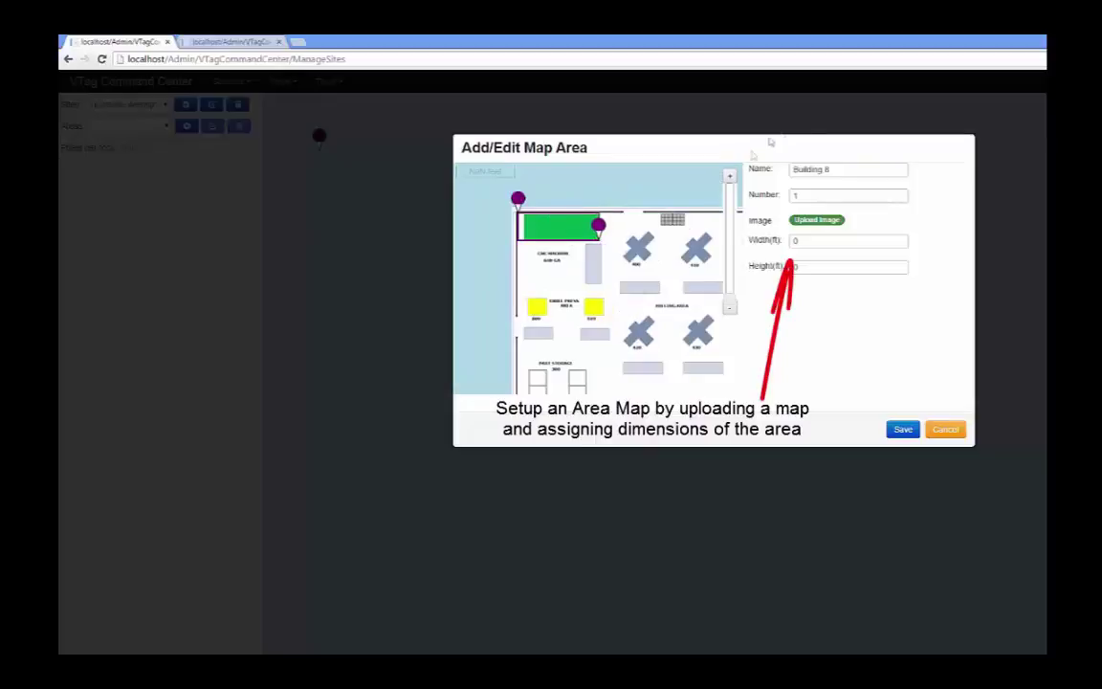
pyautogui.click(731, 178)
pyautogui.click(731, 178)
pyautogui.moveTo(634, 205)
pyautogui.mouseDown()
pyautogui.moveTo(488, 245)
pyautogui.moveTo(499, 241)
pyautogui.moveTo(500, 269)
pyautogui.mouseUp()
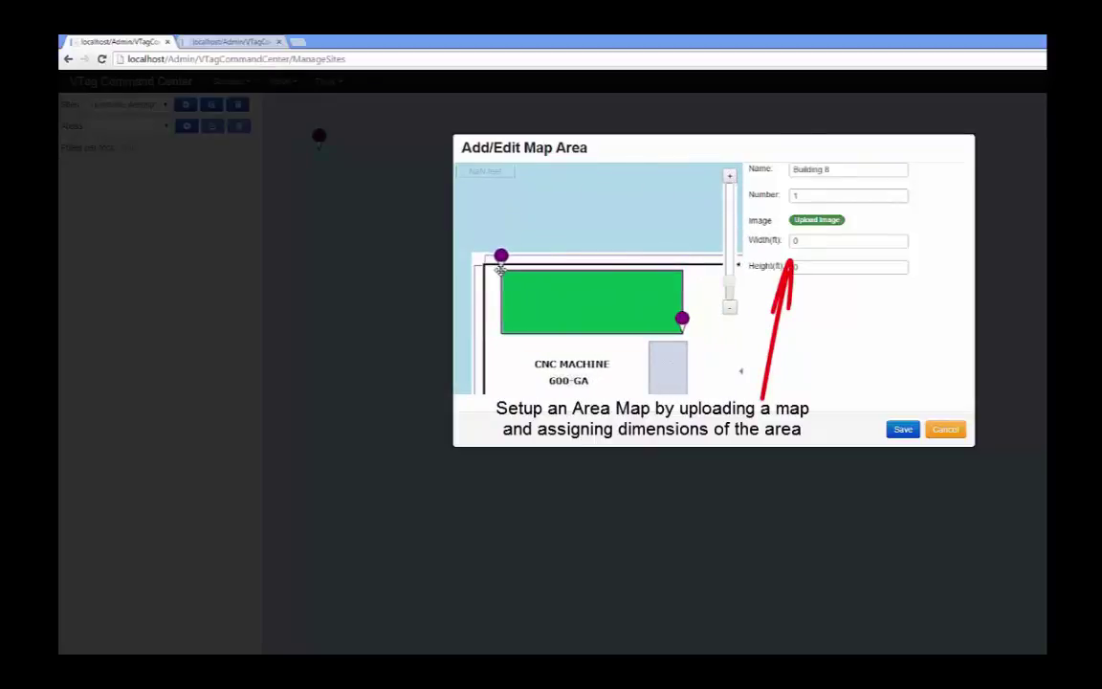
# Step: Set the area width to 35 ft and save the map area
pyautogui.press('Tab')
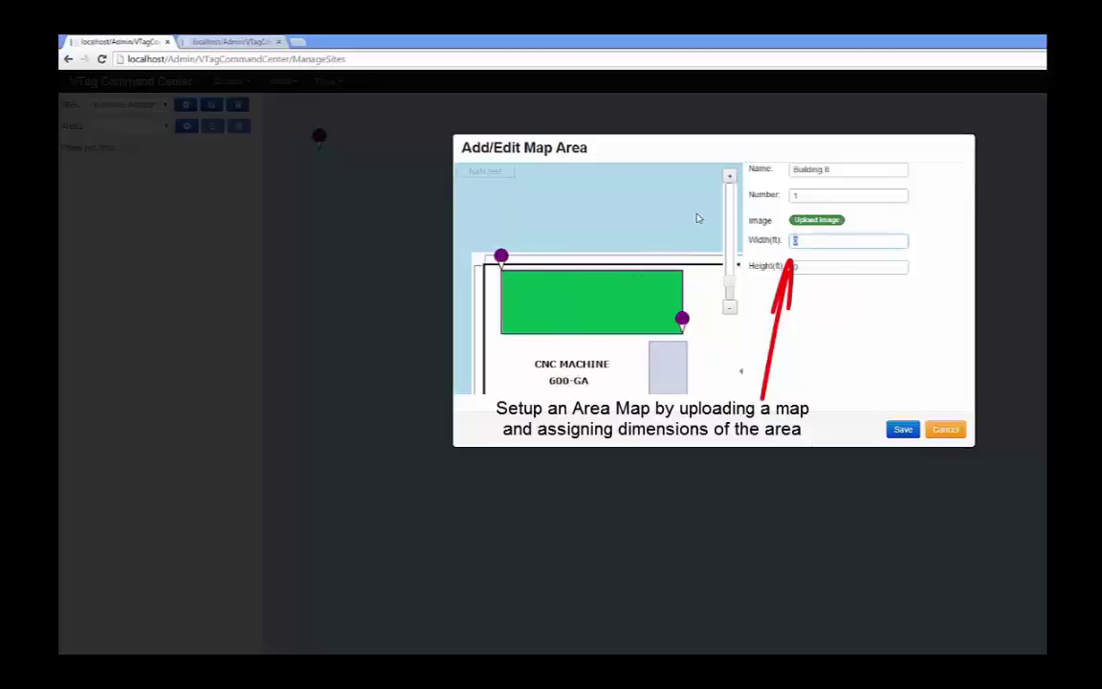
pyautogui.write('35')
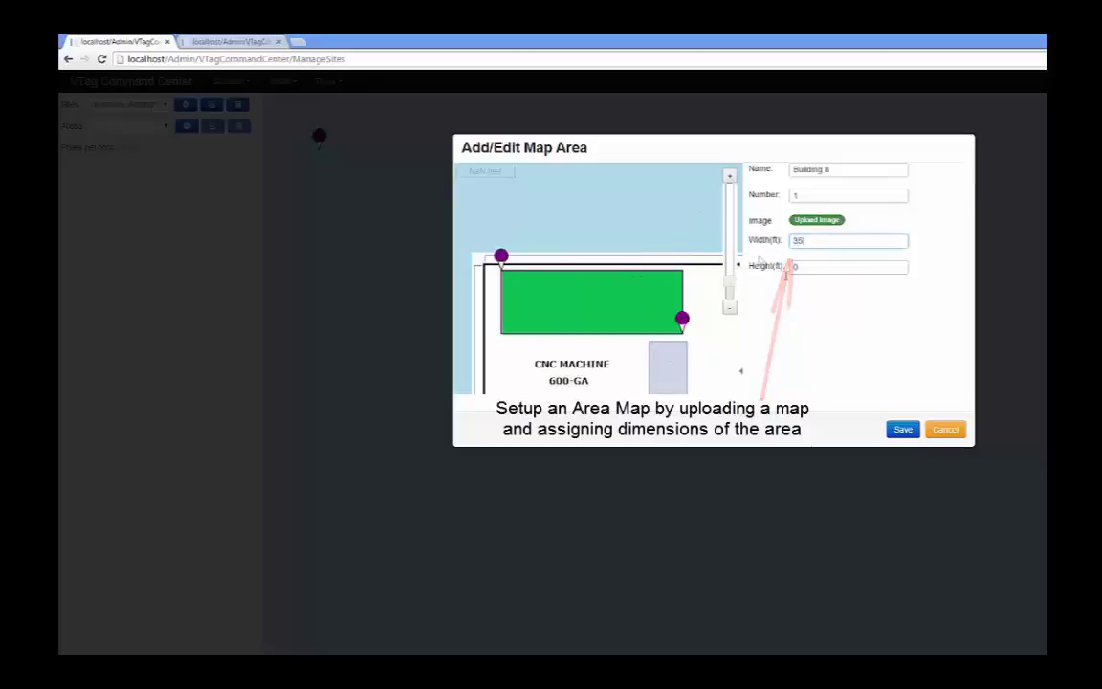
pyautogui.click(903, 430)
# Step: Fix Storage Bind-200 in the Storage Bind room and CNC Machine 600-GA below the CNC machine
pyautogui.click(232, 82)
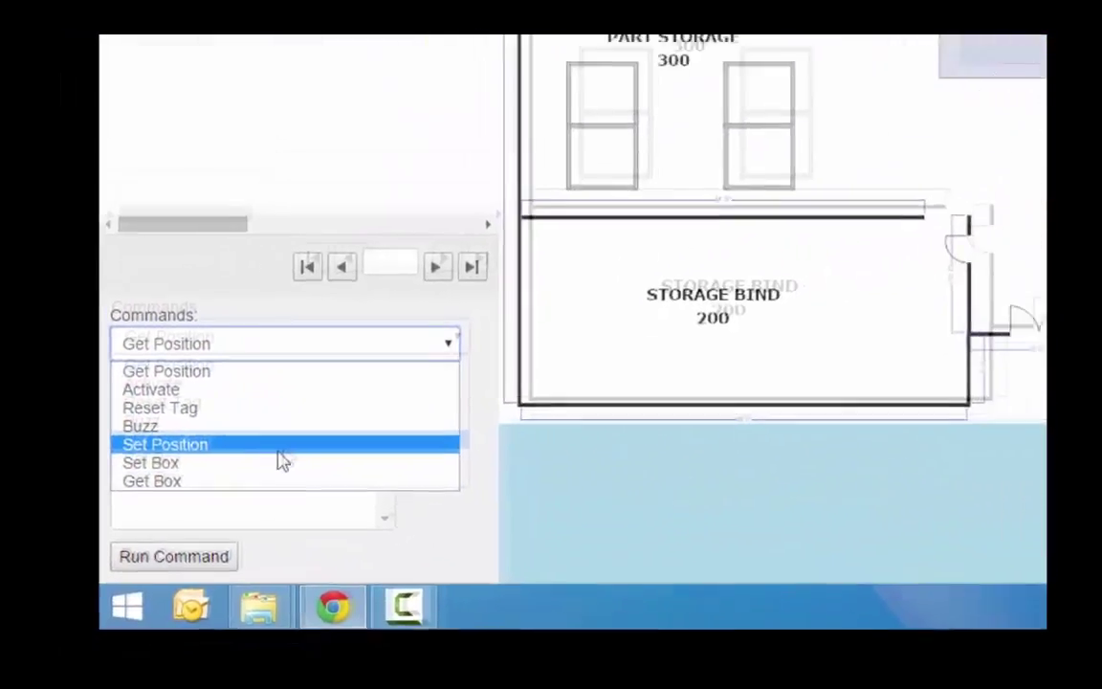
pyautogui.click(278, 446)
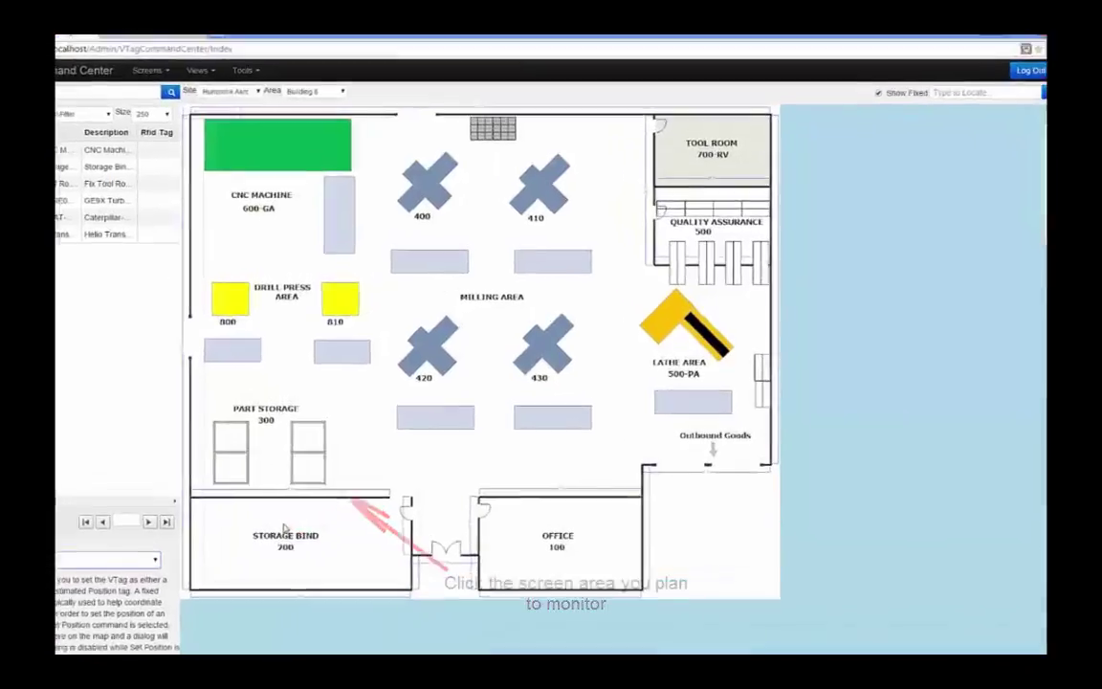
pyautogui.click(336, 507)
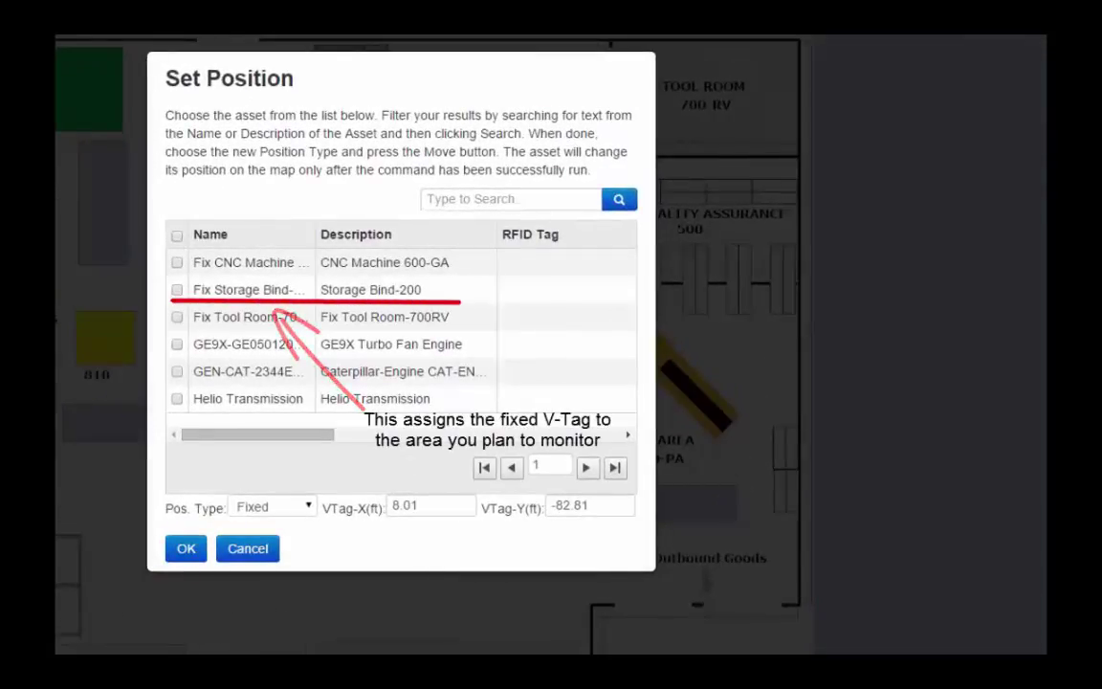
pyautogui.click(259, 288)
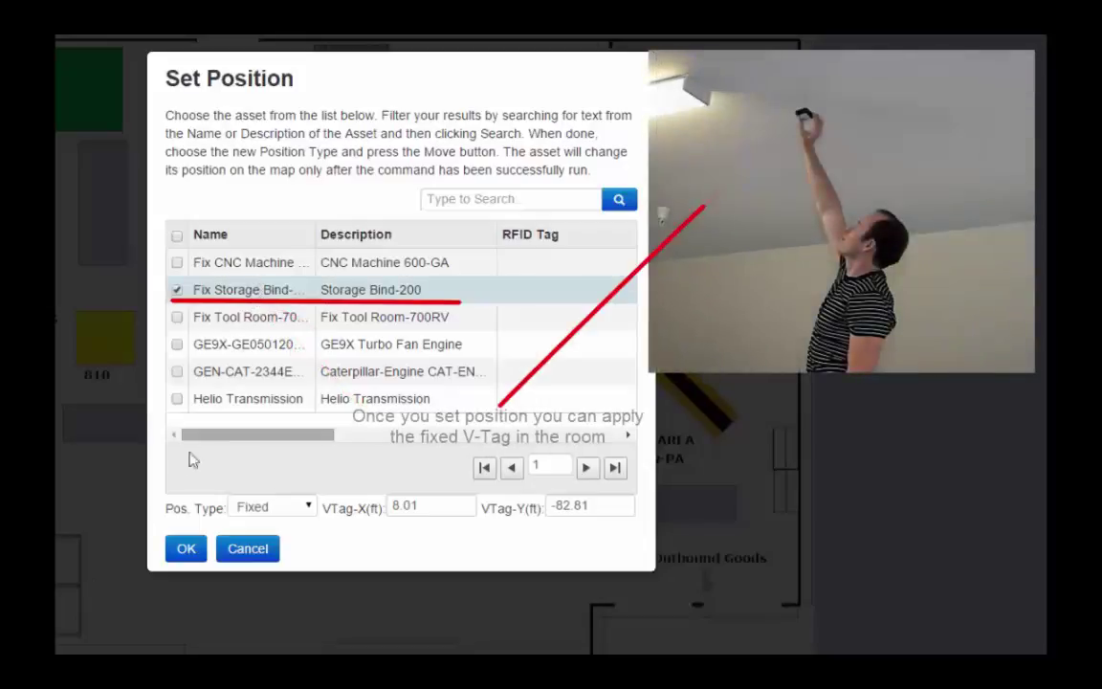
pyautogui.click(312, 510)
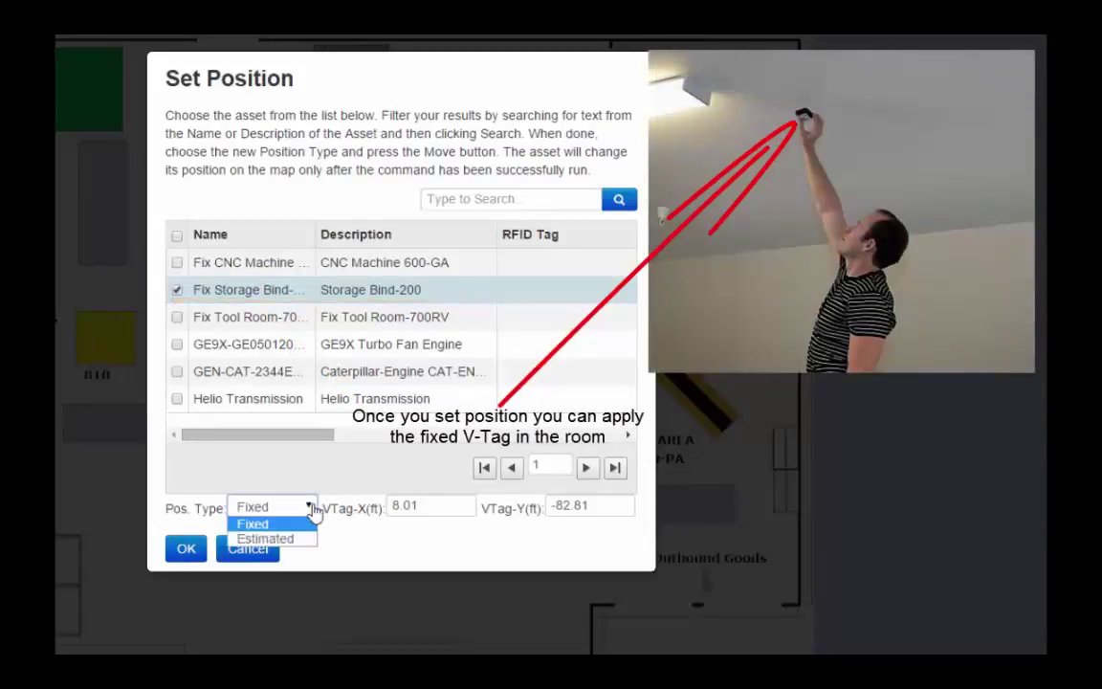
pyautogui.click(312, 523)
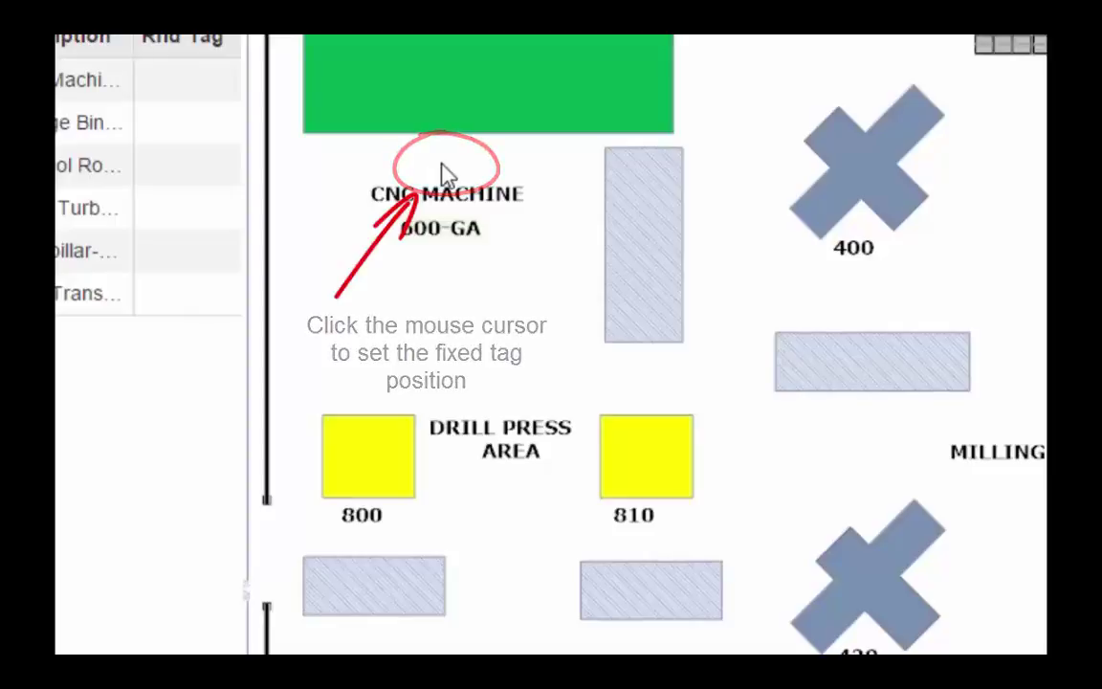
pyautogui.click(442, 175)
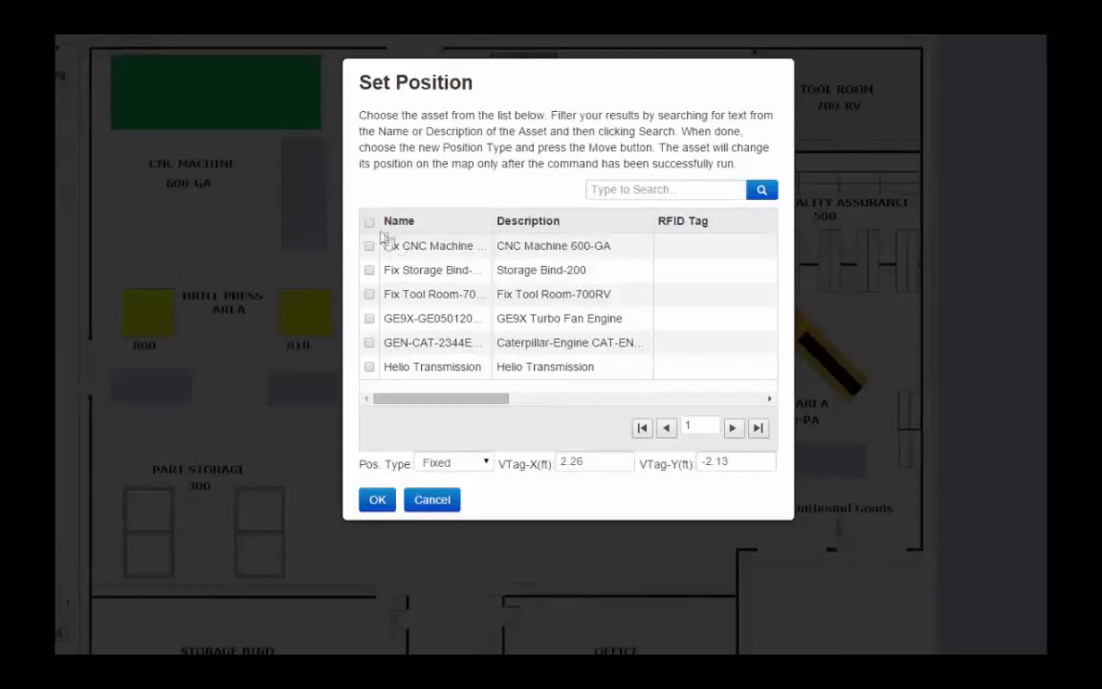
pyautogui.click(428, 246)
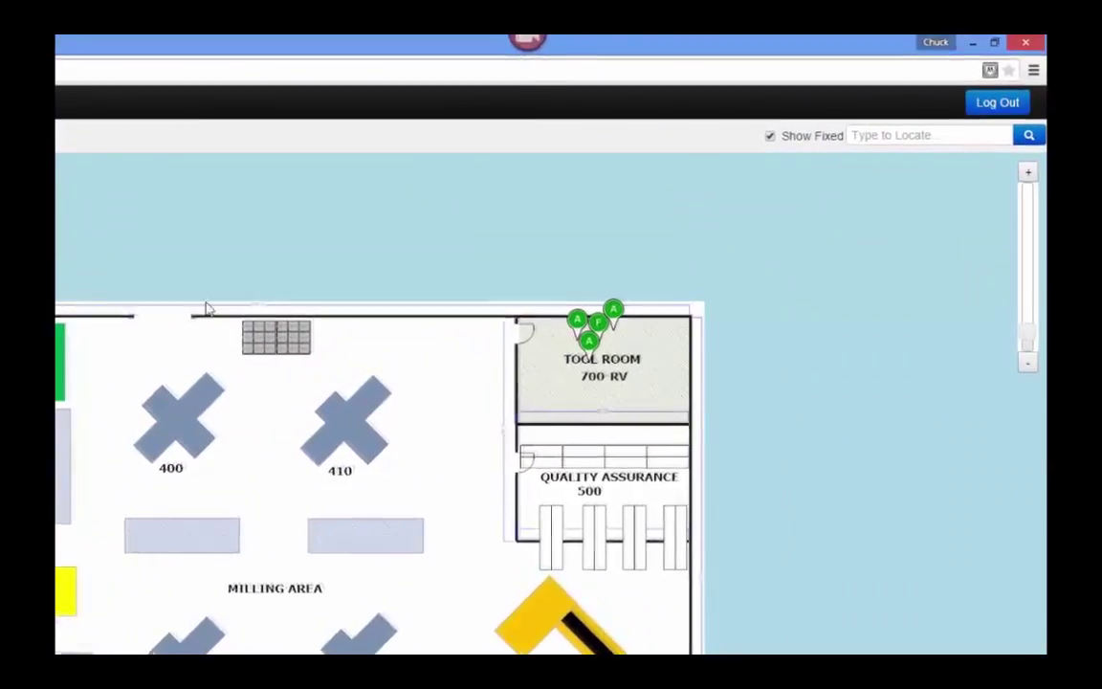
# Step: Open the Helio Transmission tag's detail popup on the map
pyautogui.click(606, 315)
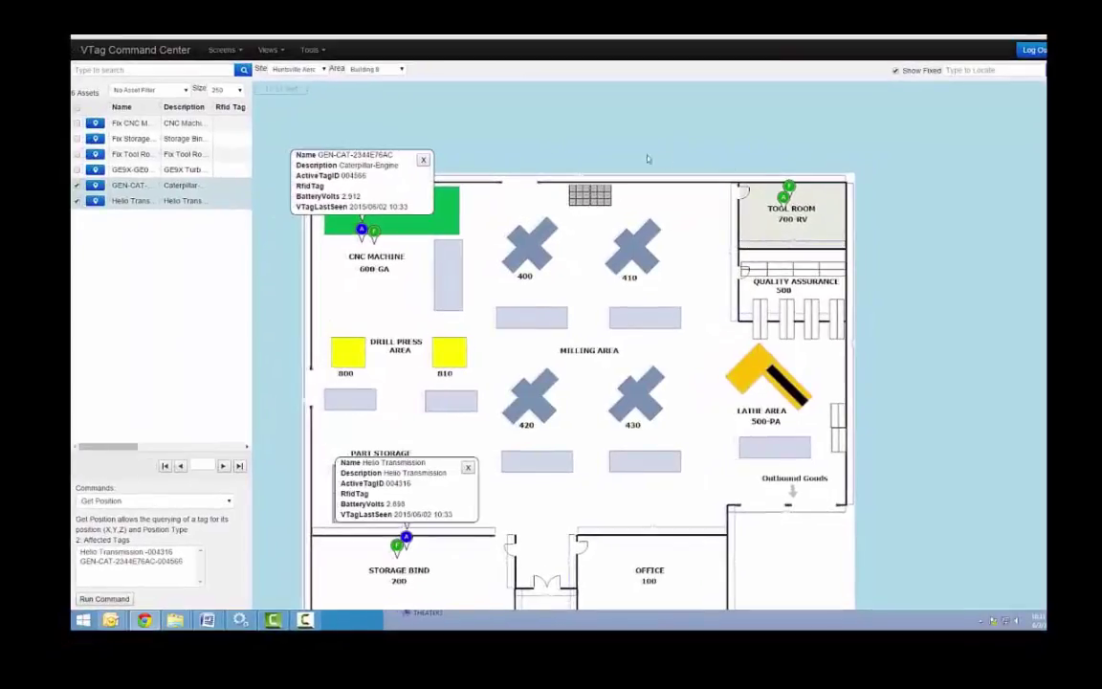
# Step: Close the Caterpillar engine and Helio Transmission detail popups
pyautogui.click(423, 162)
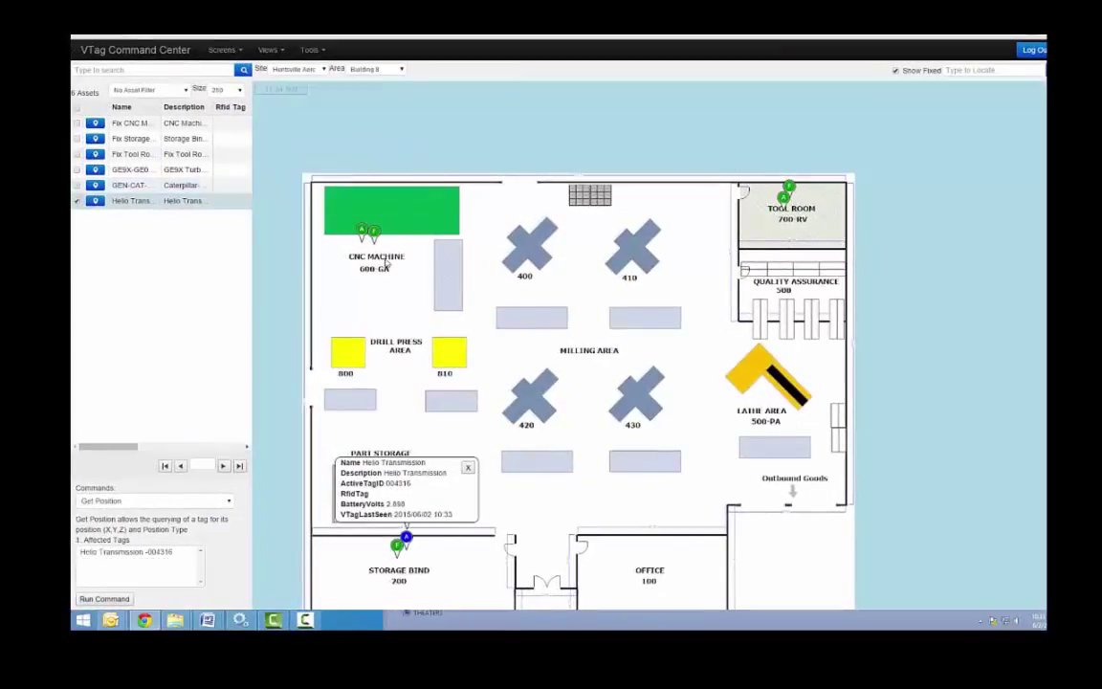
pyautogui.click(468, 470)
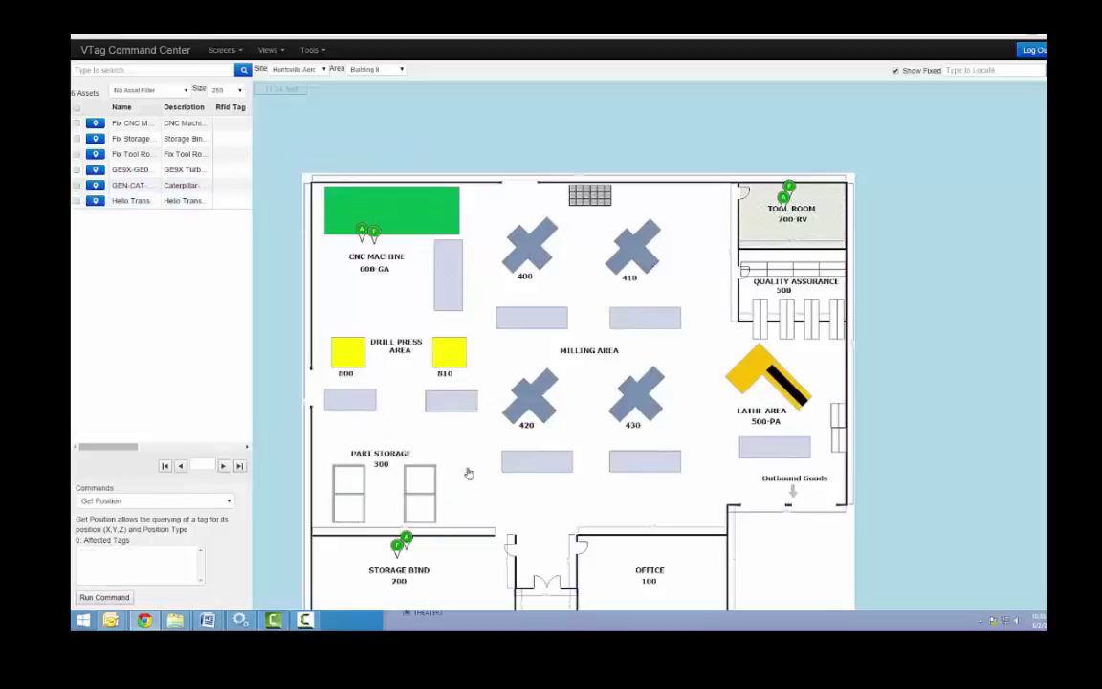